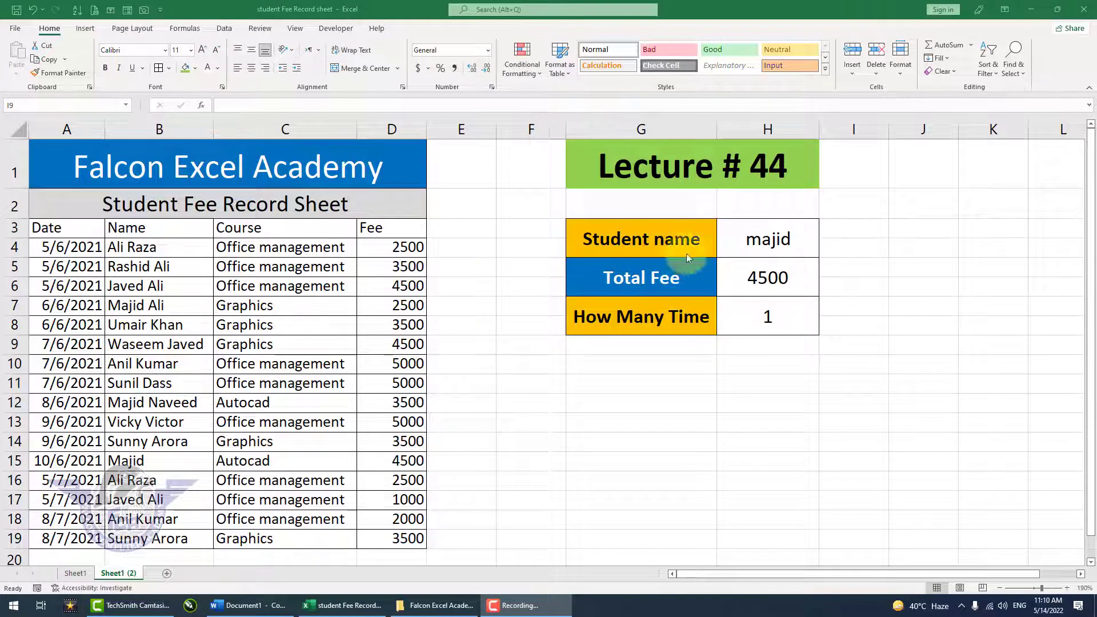
# Inspect the Student name, Total Fee and How Many Time result cells of the fee lookup table.
pyautogui.click(751, 244)
pyautogui.click(751, 244)
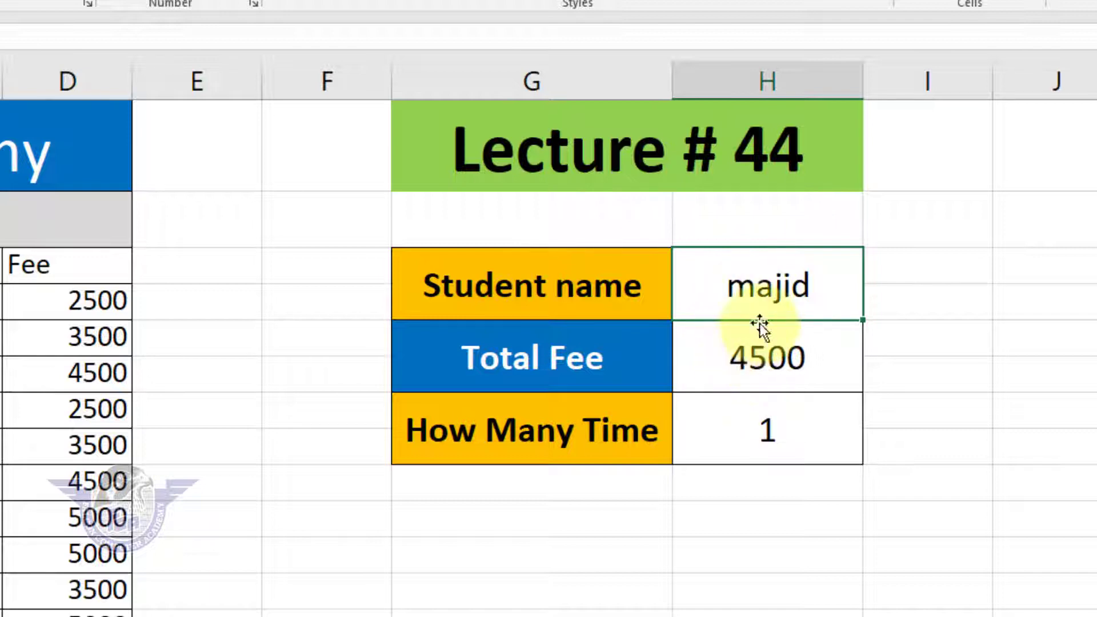
pyautogui.click(761, 356)
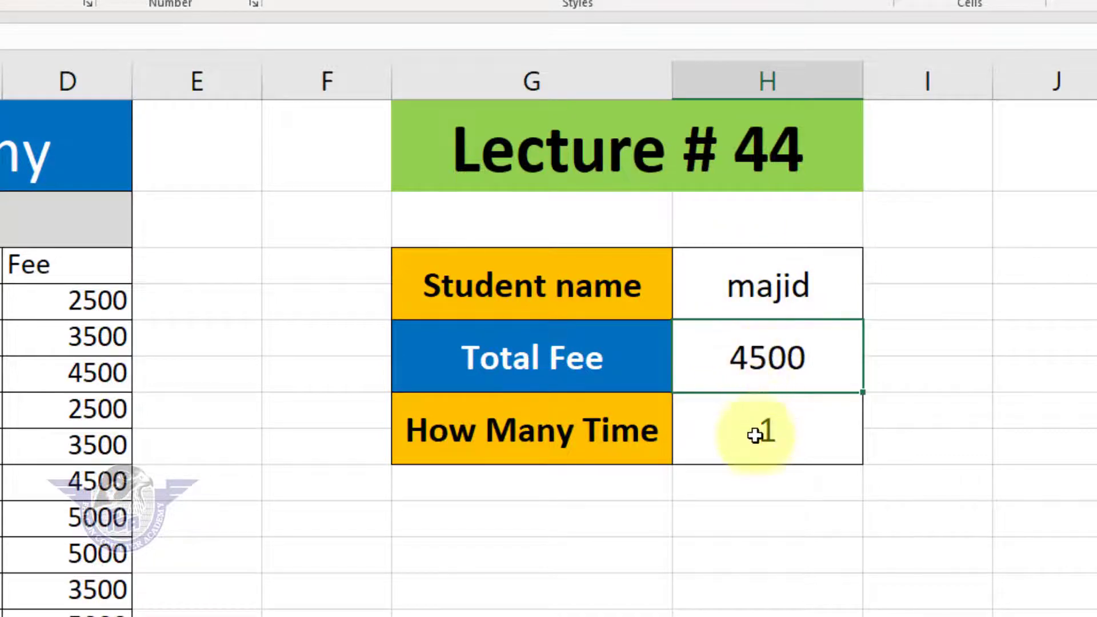
pyautogui.click(755, 439)
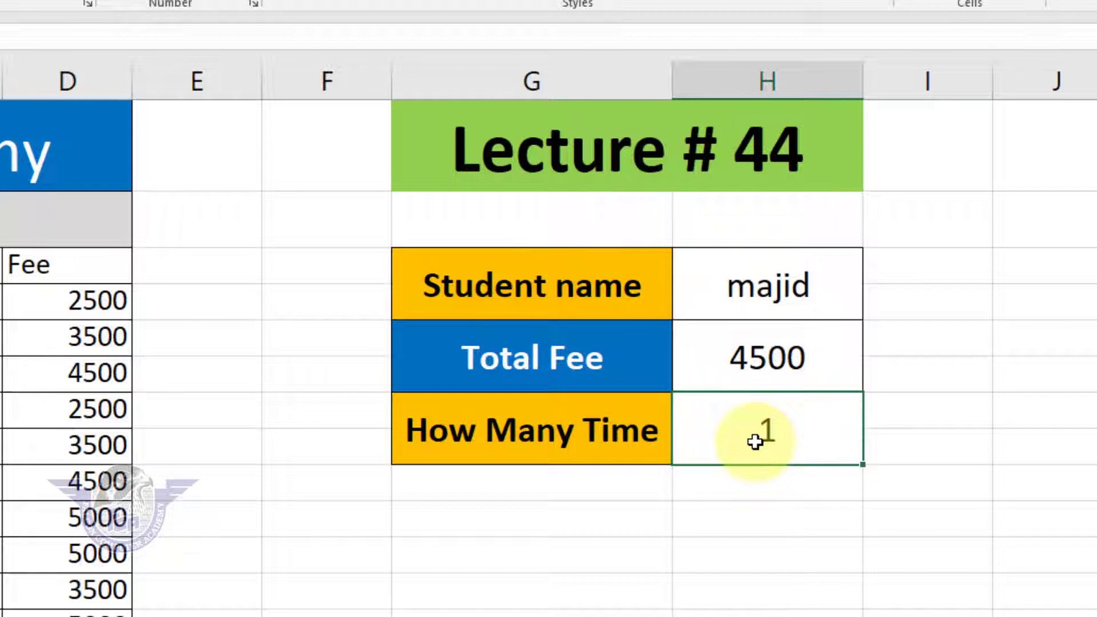
# Replace the Student name entry in H3 with the full name of the student listed in row 4.
pyautogui.click(779, 286)
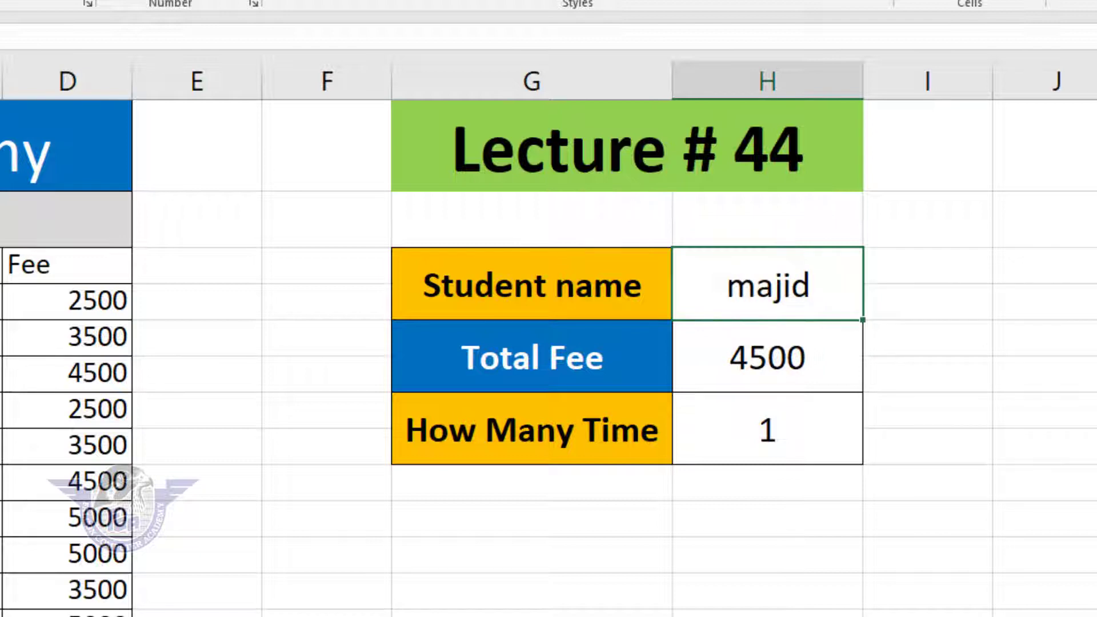
pyautogui.press('F2')
pyautogui.press('BackSpace')
pyautogui.press('BackSpace')
pyautogui.press('BackSpace')
pyautogui.press('BackSpace')
pyautogui.press('BackSpace')
pyautogui.write('Ali Raza')
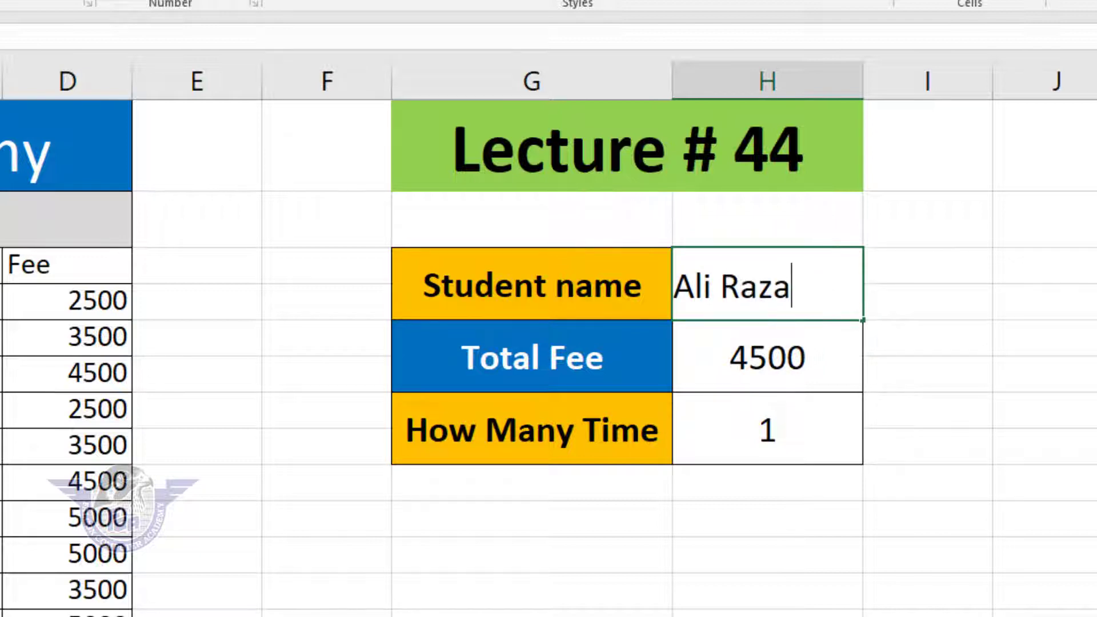
pyautogui.press('Return')
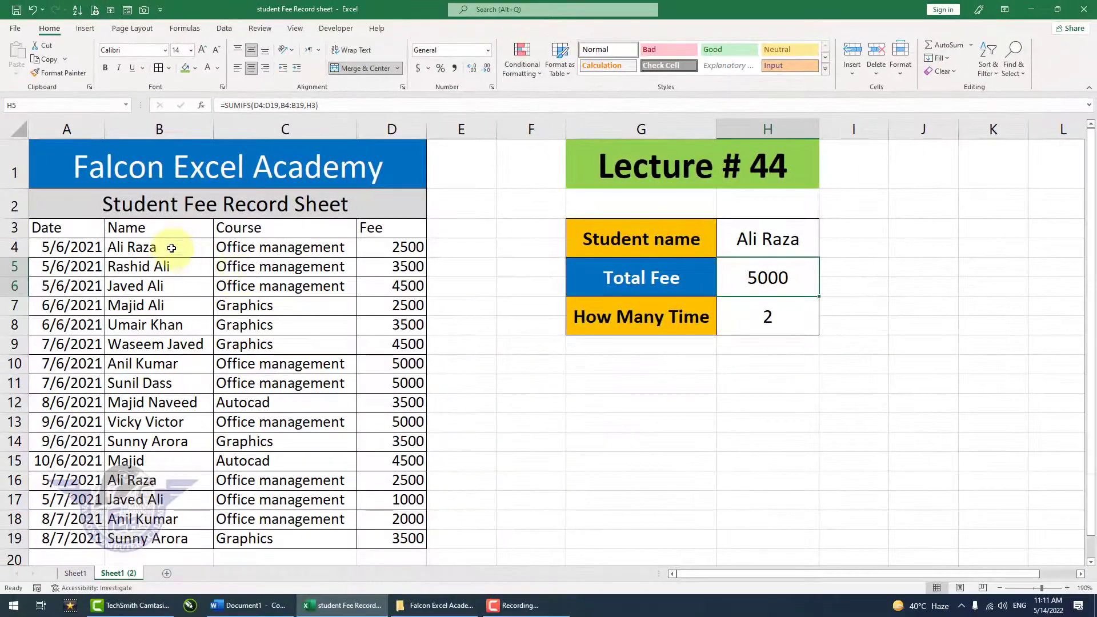
# Check the name, course and fee of the looked-up student's records in rows 4 and 16.
pyautogui.click(135, 249)
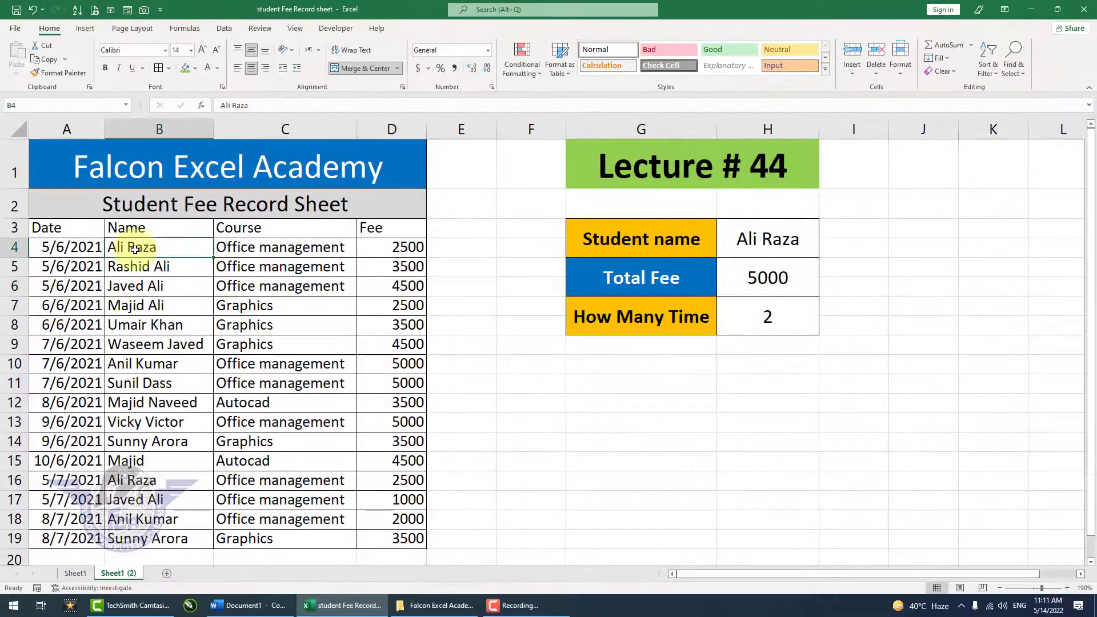
pyautogui.moveTo(135, 249); pyautogui.dragTo(403, 243)
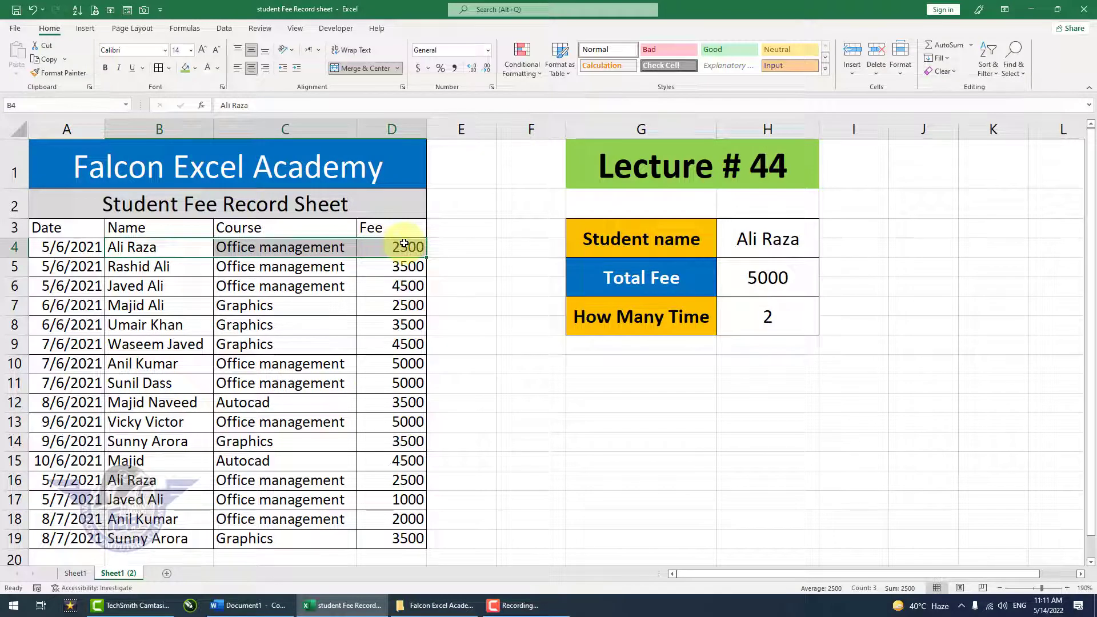
pyautogui.moveTo(196, 484); pyautogui.dragTo(390, 481)
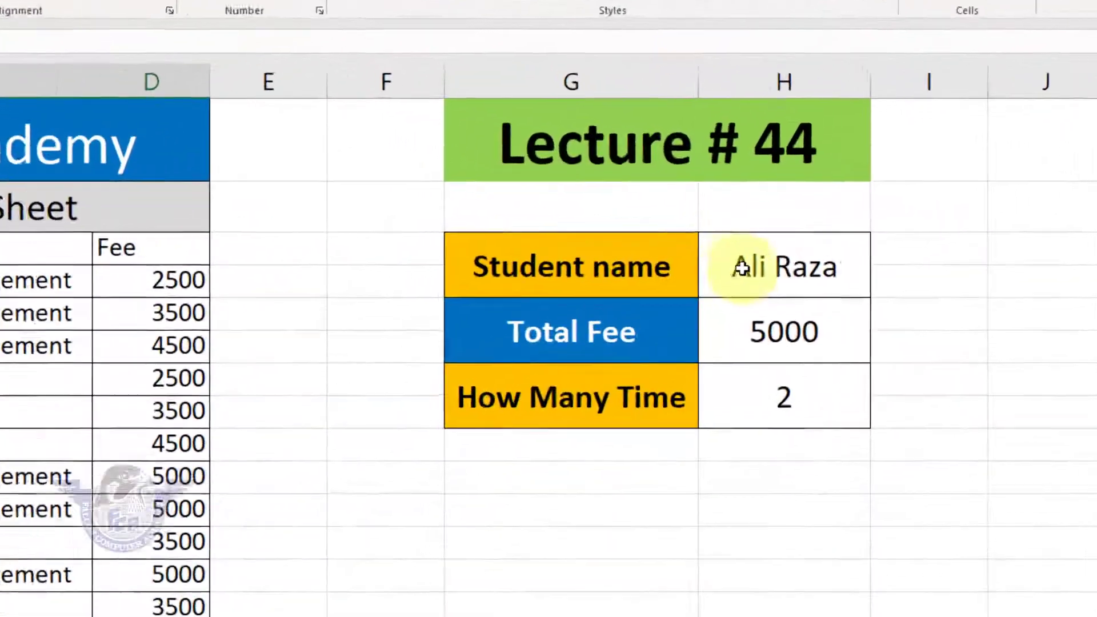
# Enter the full name of the student in row 10 as the Student name and check the matching records in rows 18 and 10.
pyautogui.click(741, 268)
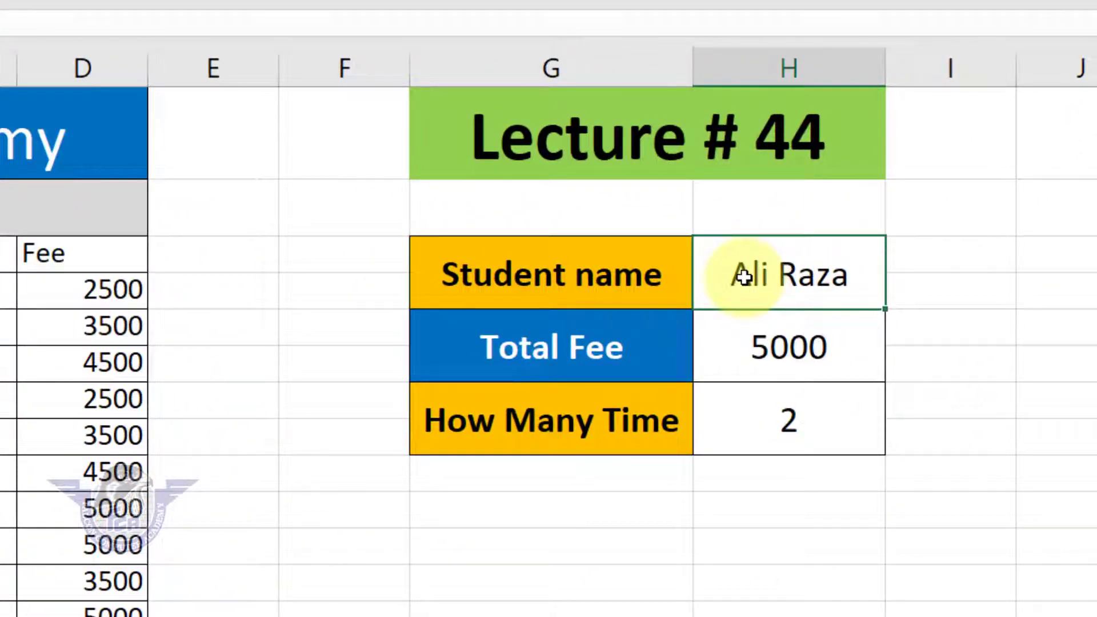
pyautogui.write('Anil Kumar')
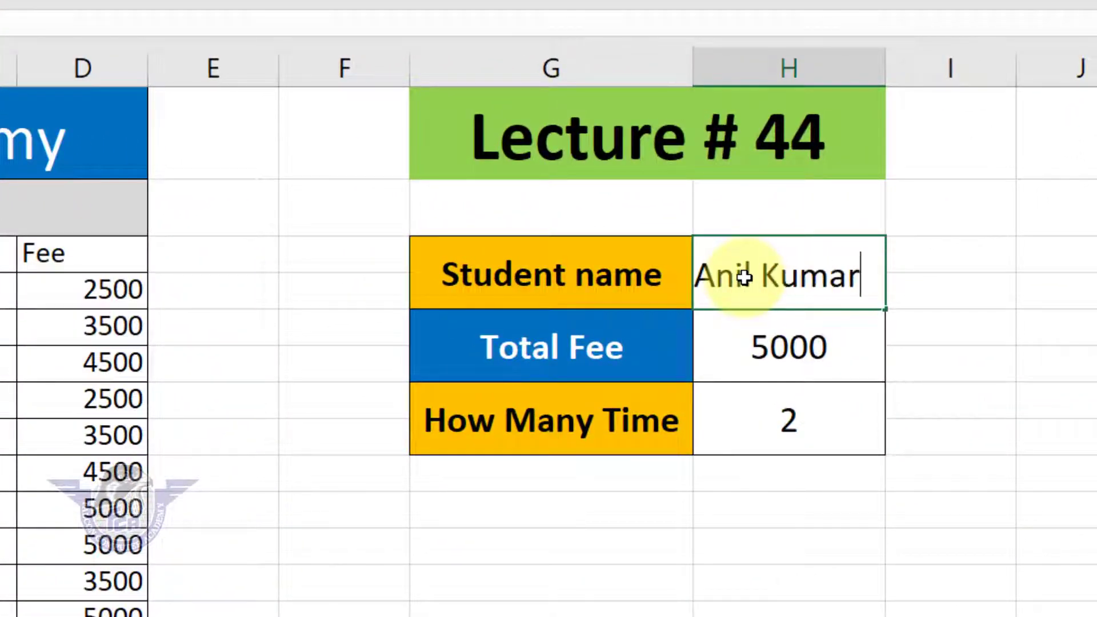
pyautogui.press('Return')
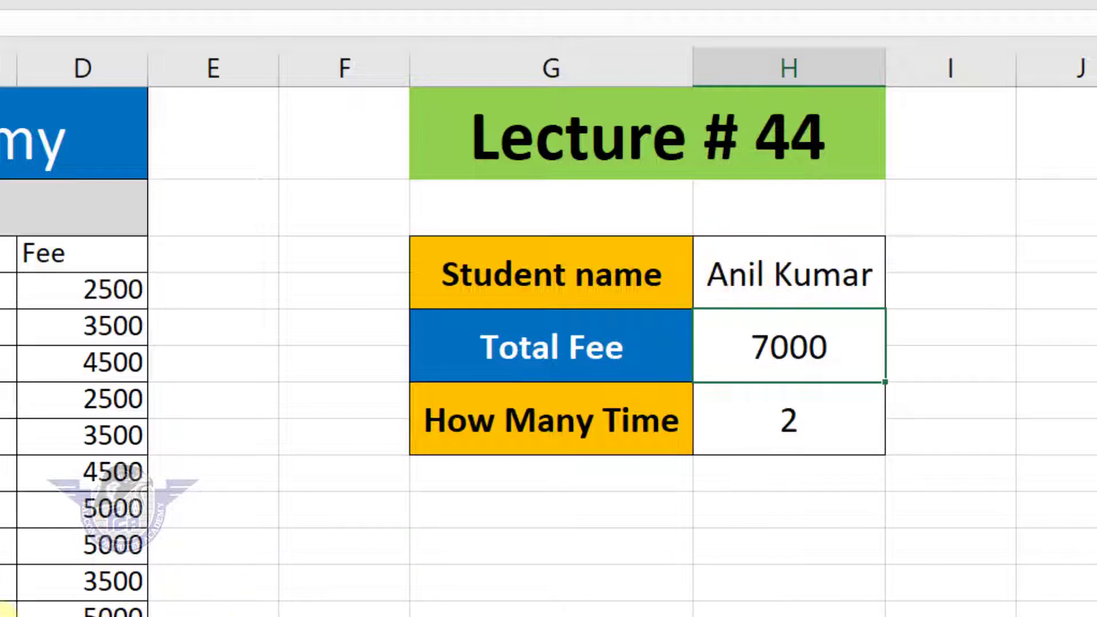
pyautogui.moveTo(153, 519); pyautogui.dragTo(403, 520)
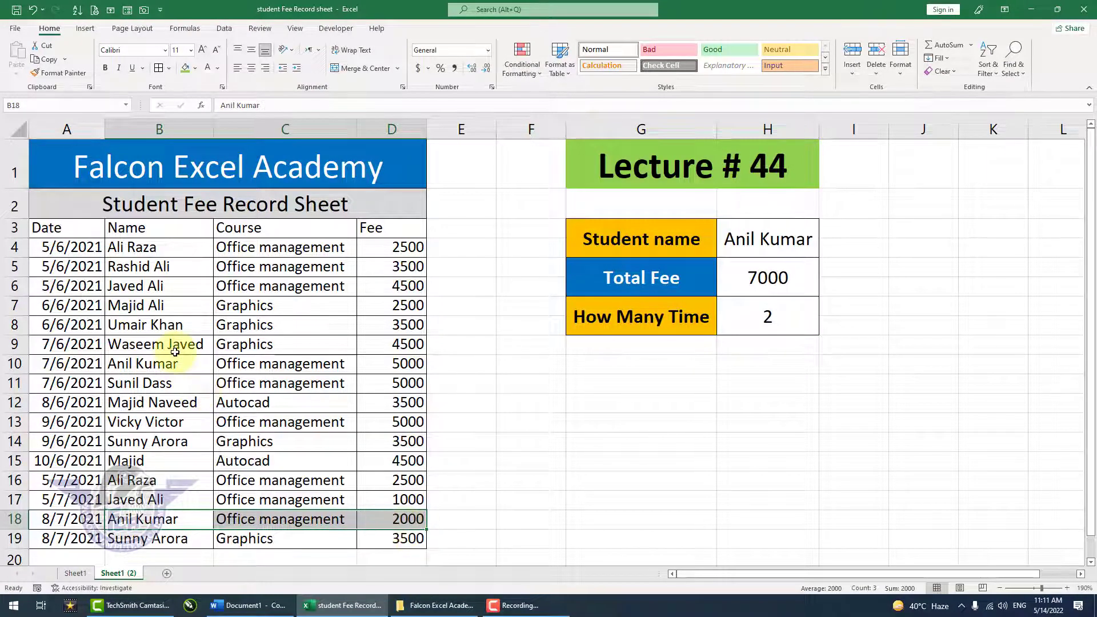
pyautogui.moveTo(158, 368); pyautogui.dragTo(402, 366)
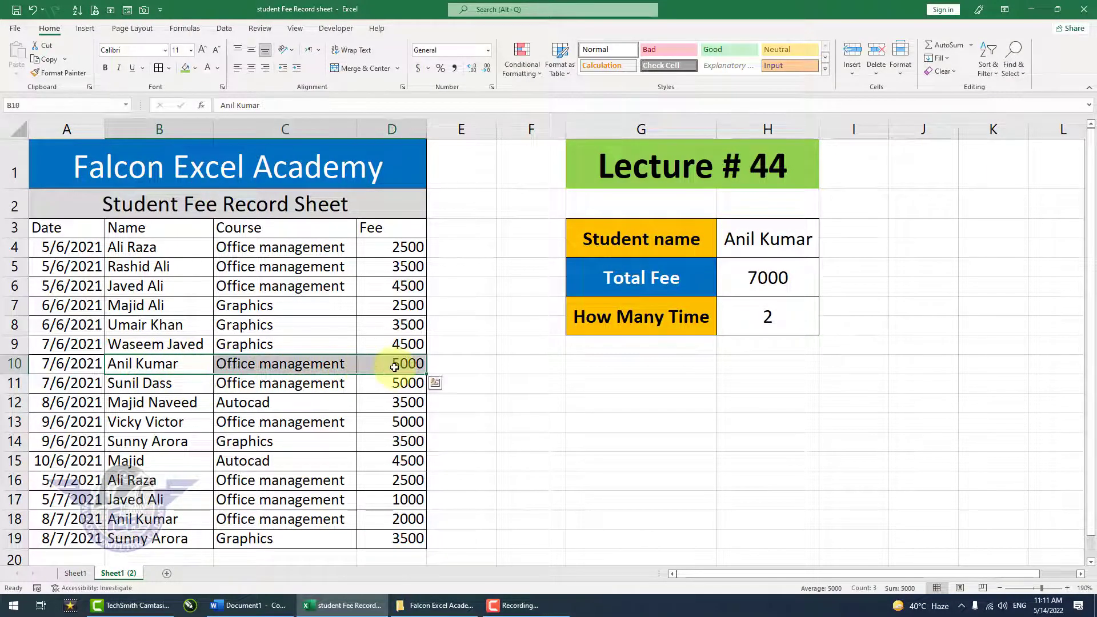
pyautogui.click(737, 325)
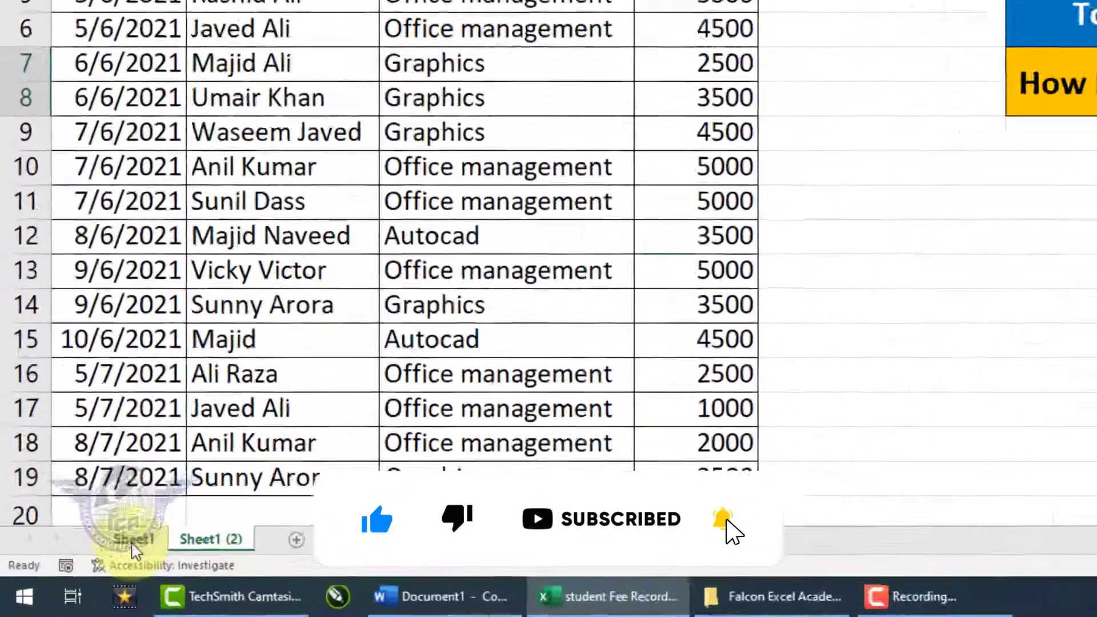
# On Sheet1, start a SUMIFS formula in the Total Fee cell H5 with the fees D4:D19 as the sum range.
pyautogui.click(75, 574)
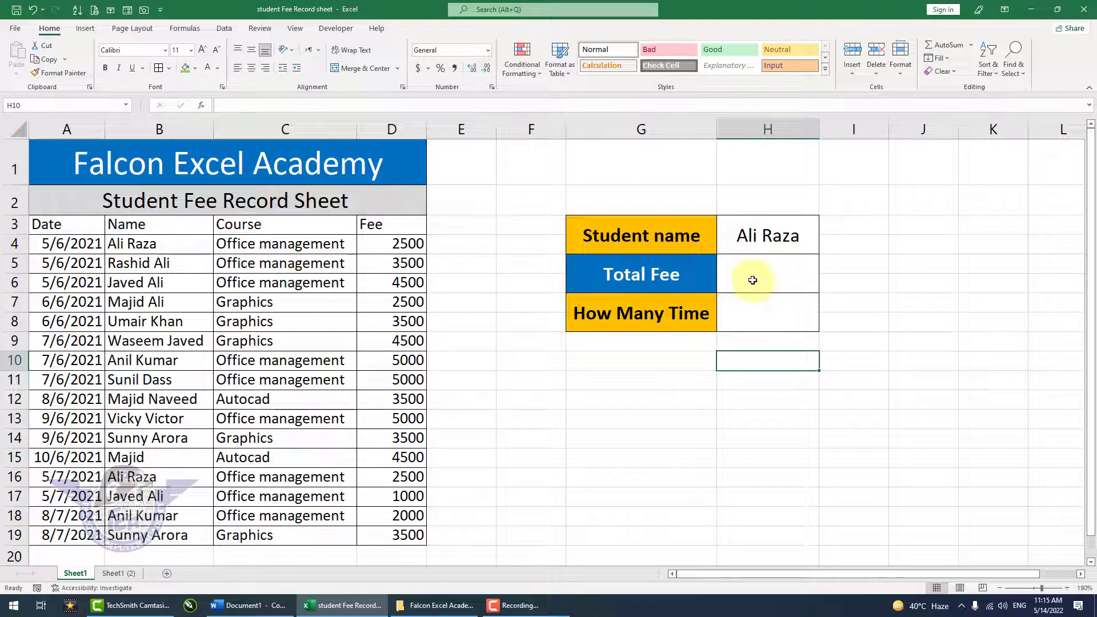
pyautogui.click(759, 239)
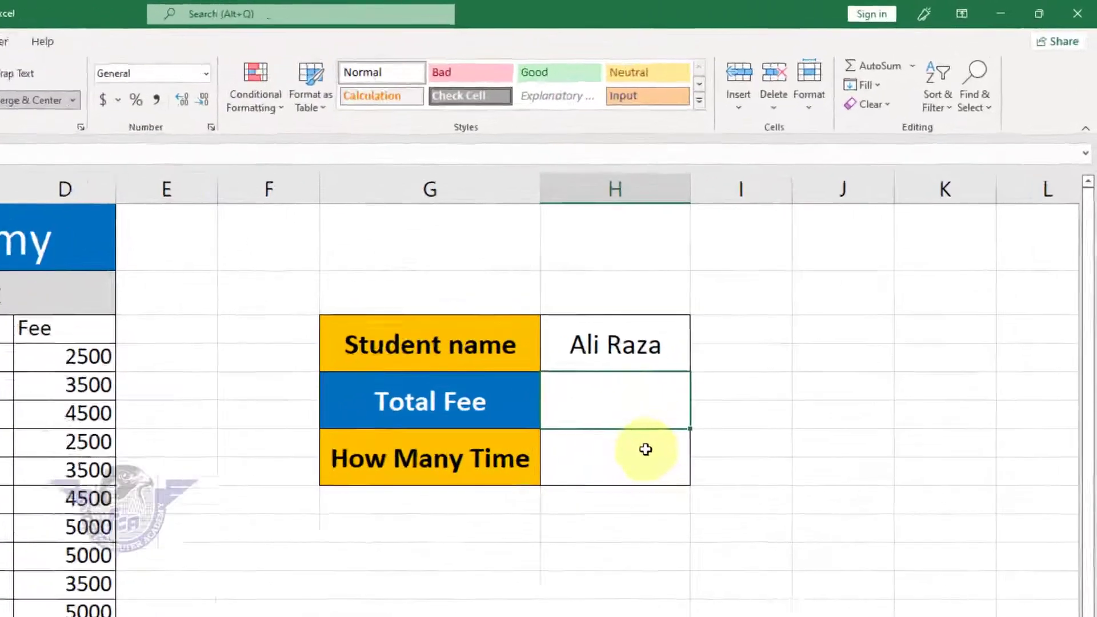
pyautogui.write('=')
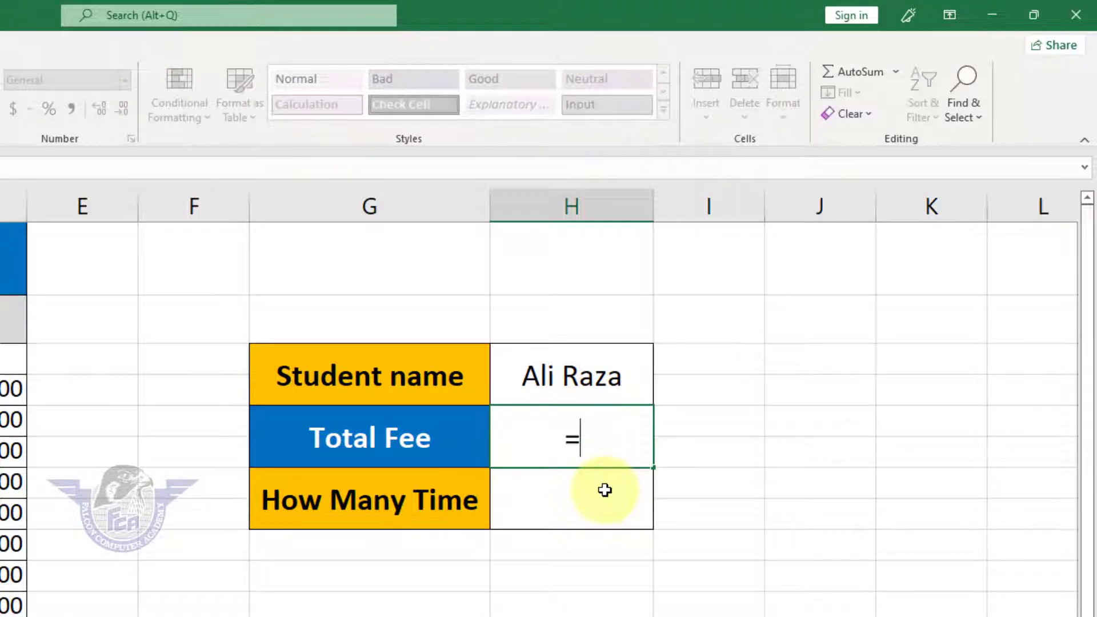
pyautogui.write('sumifs')
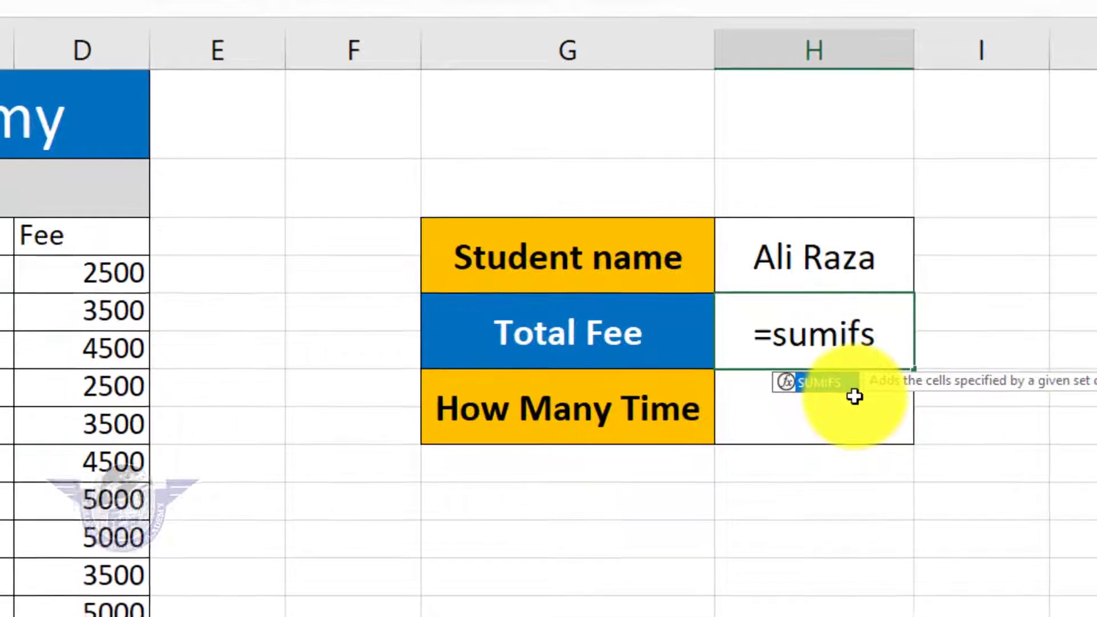
pyautogui.write('(')
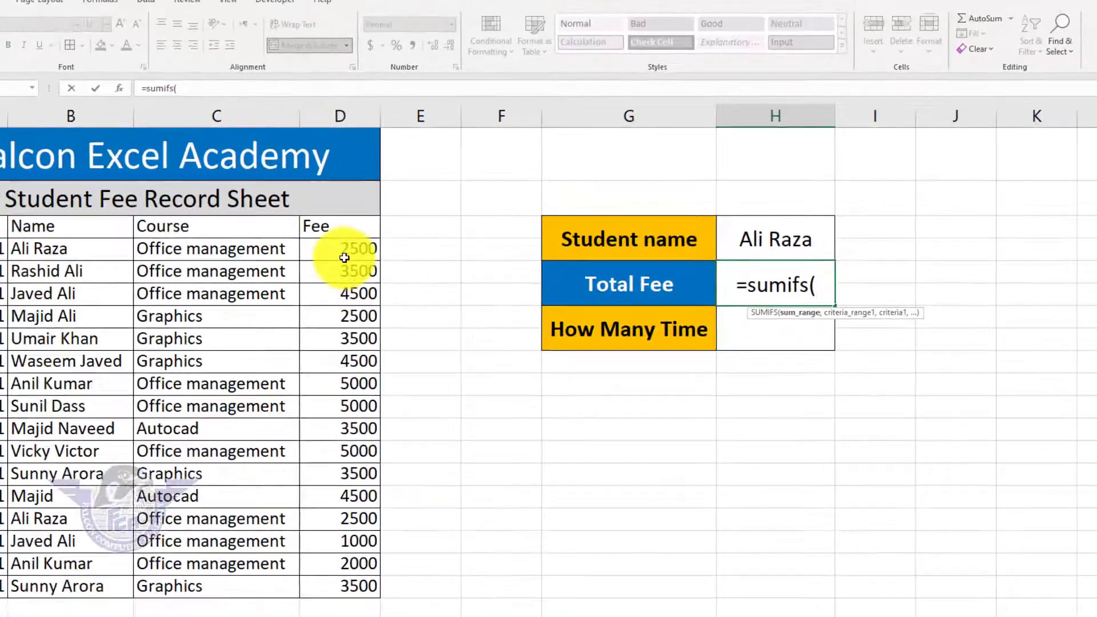
pyautogui.click(123, 269)
pyautogui.moveTo(383, 257); pyautogui.dragTo(392, 538)
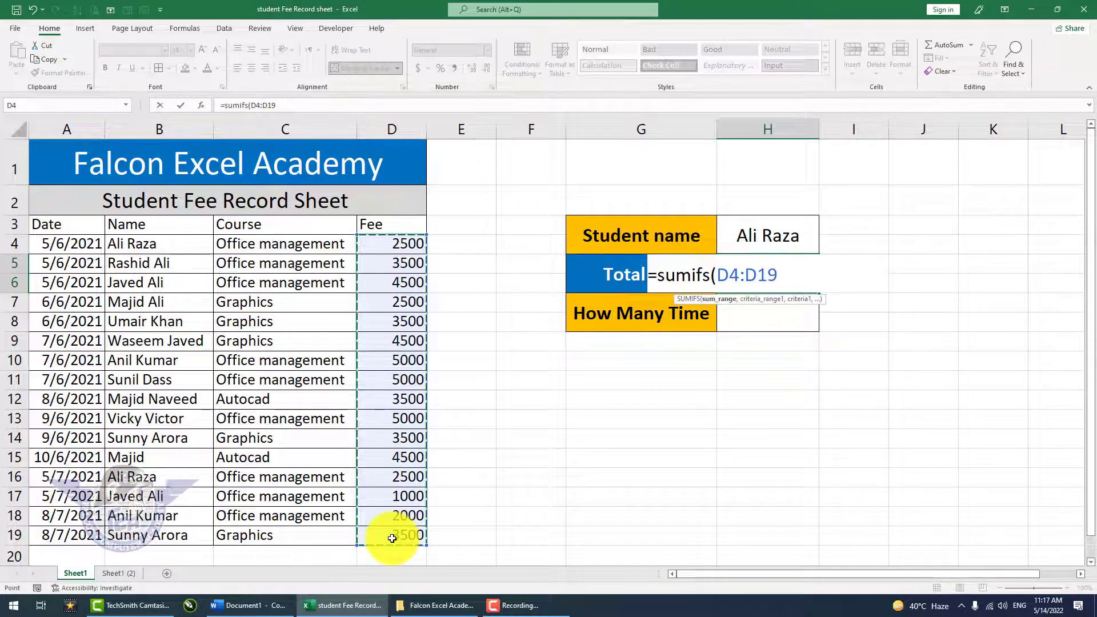
pyautogui.write(',')
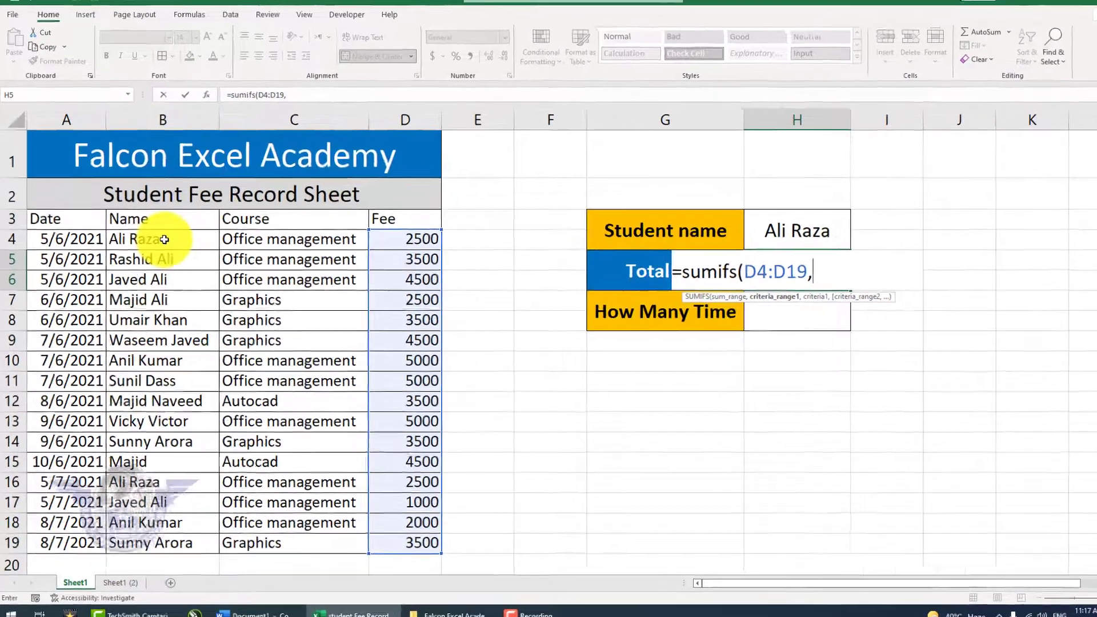
# Complete the Total Fee SUMIFS formula with the names B4:B19 as criteria range and H3 as the criterion.
pyautogui.moveTo(161, 244); pyautogui.dragTo(156, 538)
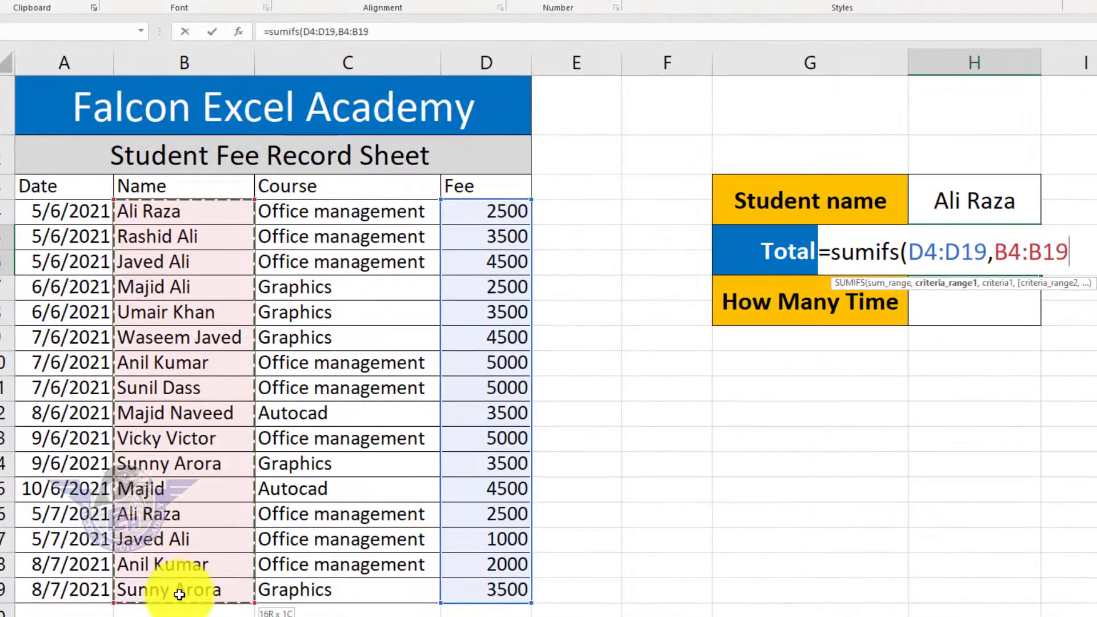
pyautogui.moveTo(179, 594); pyautogui.dragTo(180, 595)
pyautogui.write(',')
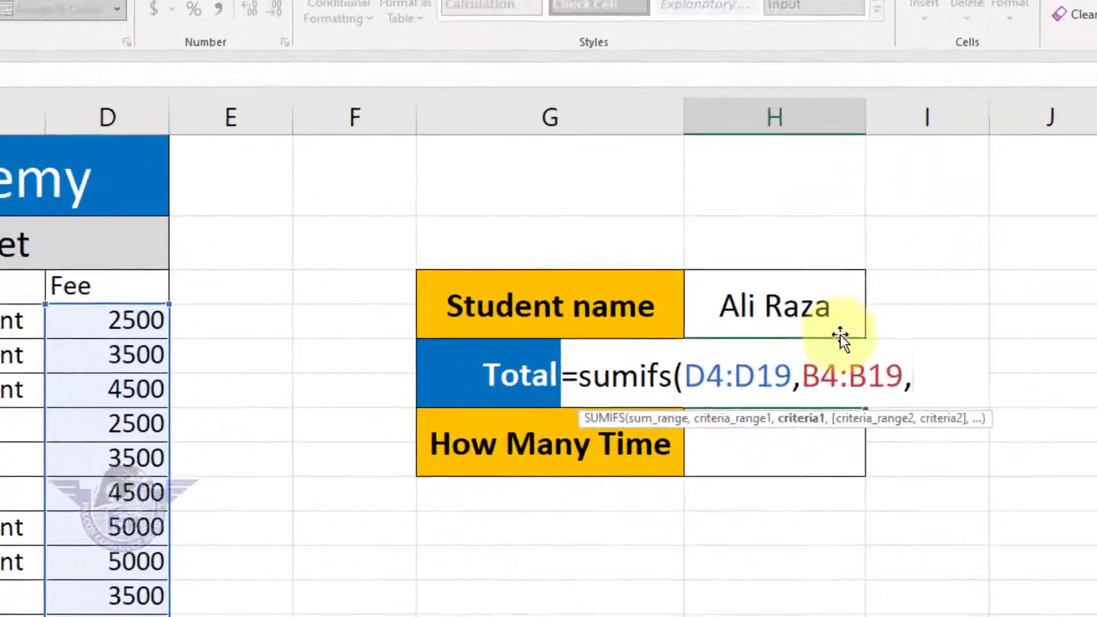
pyautogui.click(819, 298)
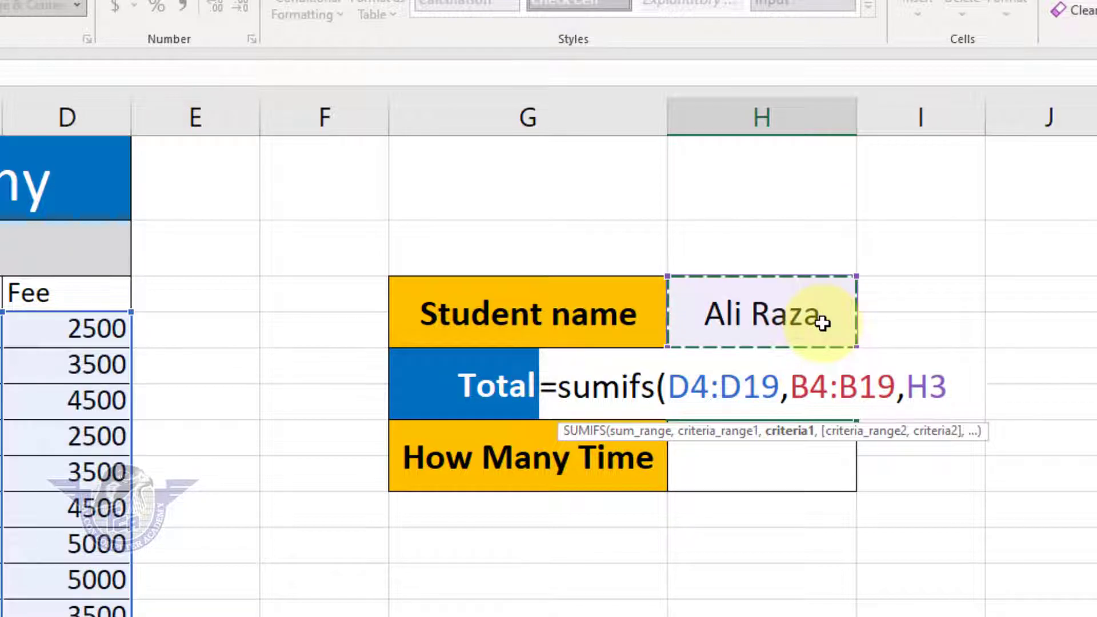
pyautogui.write(')')
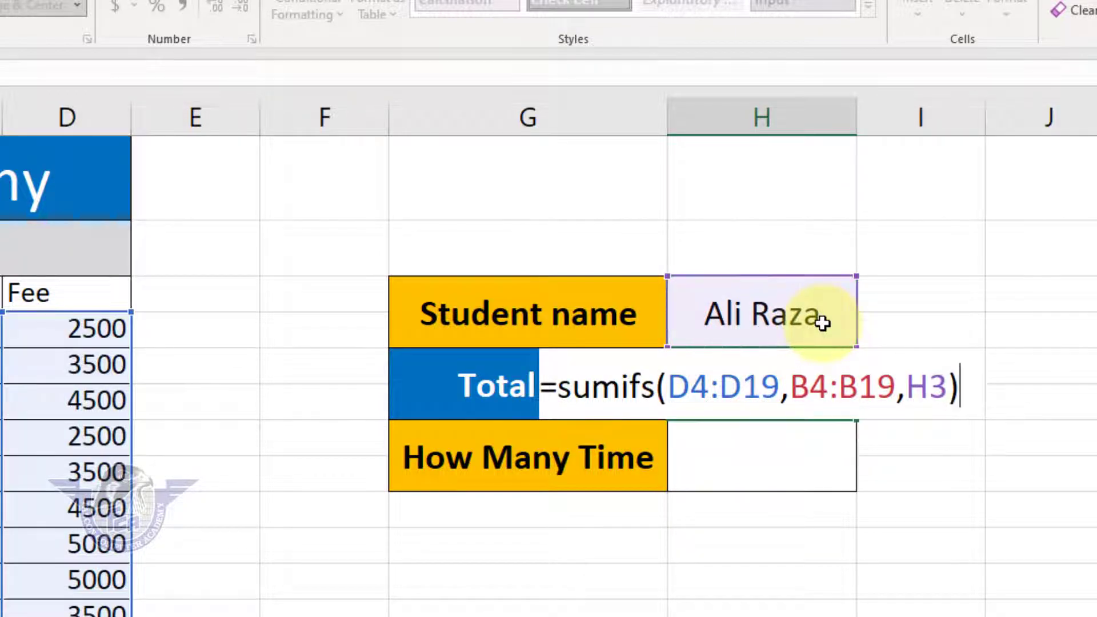
pyautogui.press('Return')
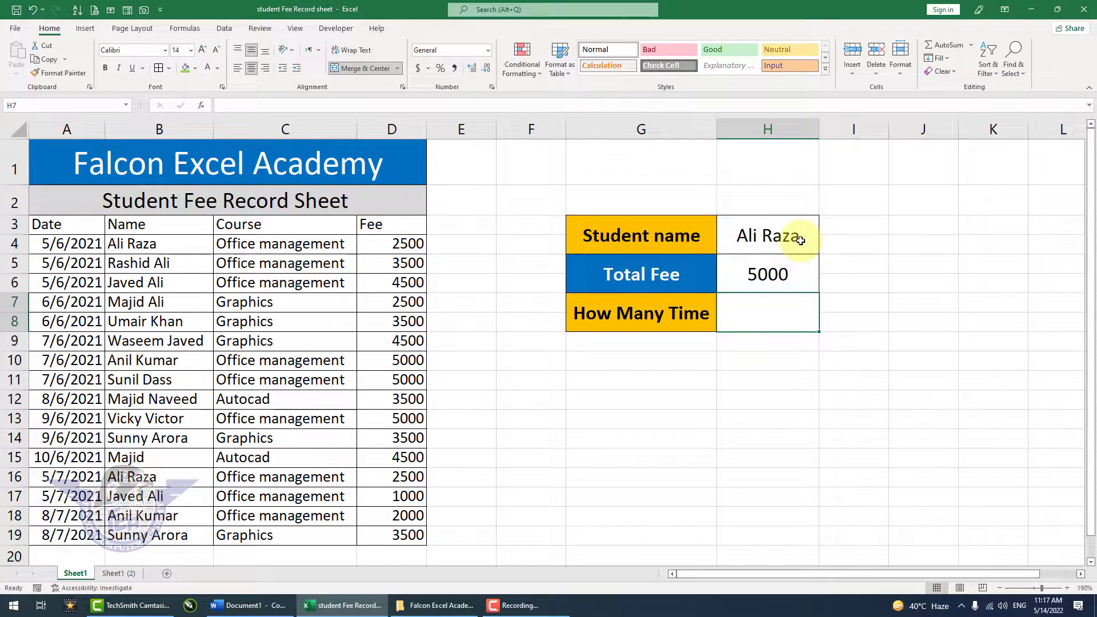
# Test the Total Fee formula by entering the full name of the student in row 5 as the Student name.
pyautogui.click(801, 240)
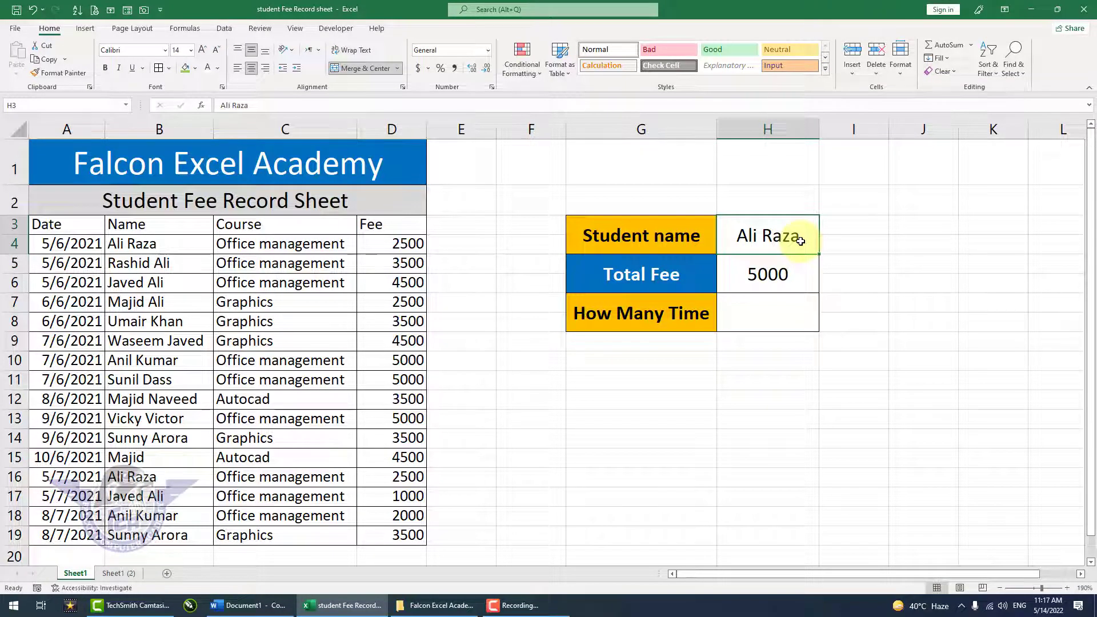
pyautogui.write('rashid')
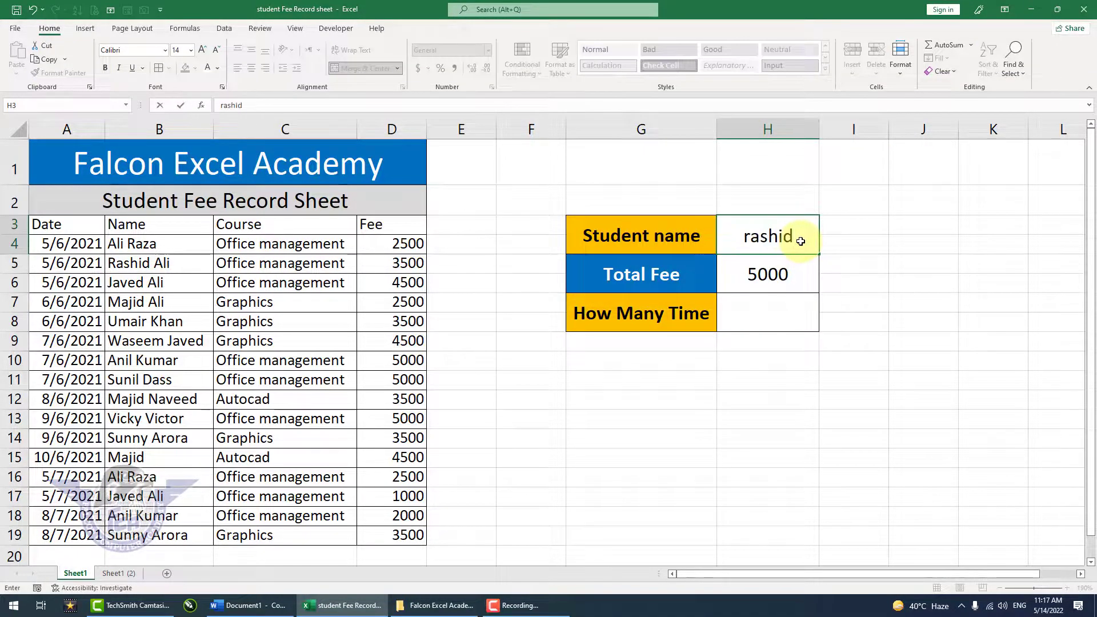
pyautogui.write(' ali')
pyautogui.press('Return')
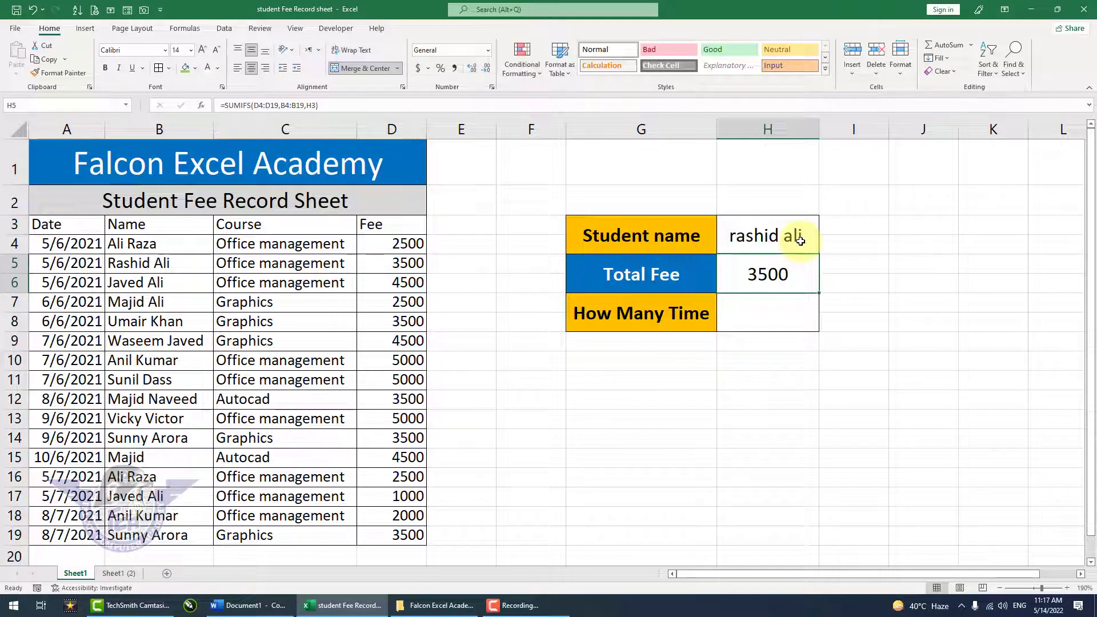
# Change the Student name to the full name of the student in row 11 and check the total against that record.
pyautogui.click(801, 240)
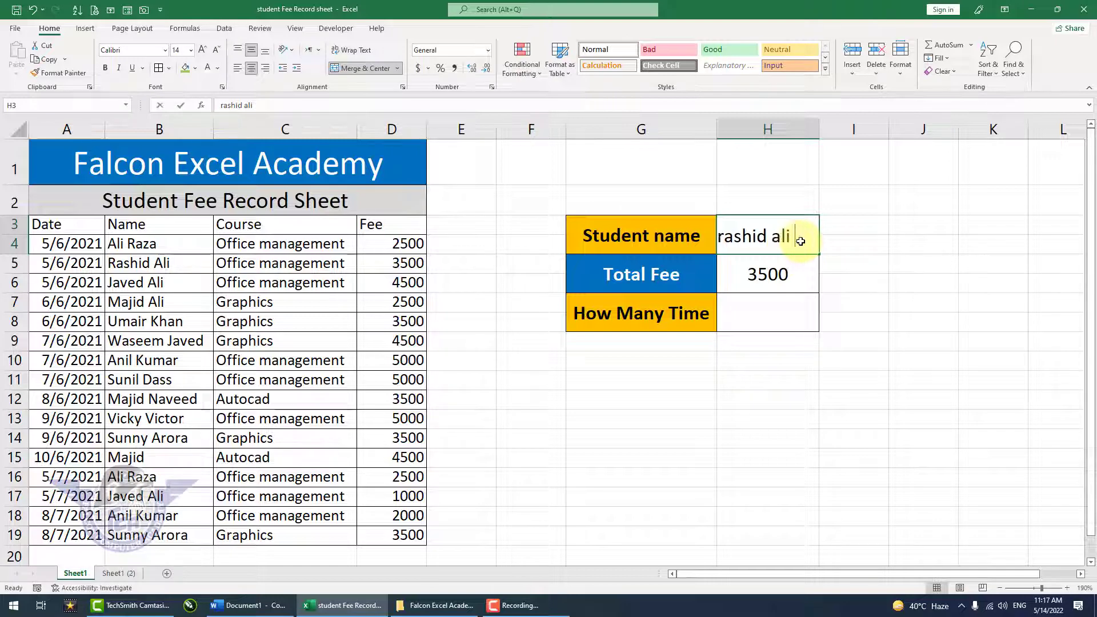
pyautogui.write('sunil dass')
pyautogui.press('Return')
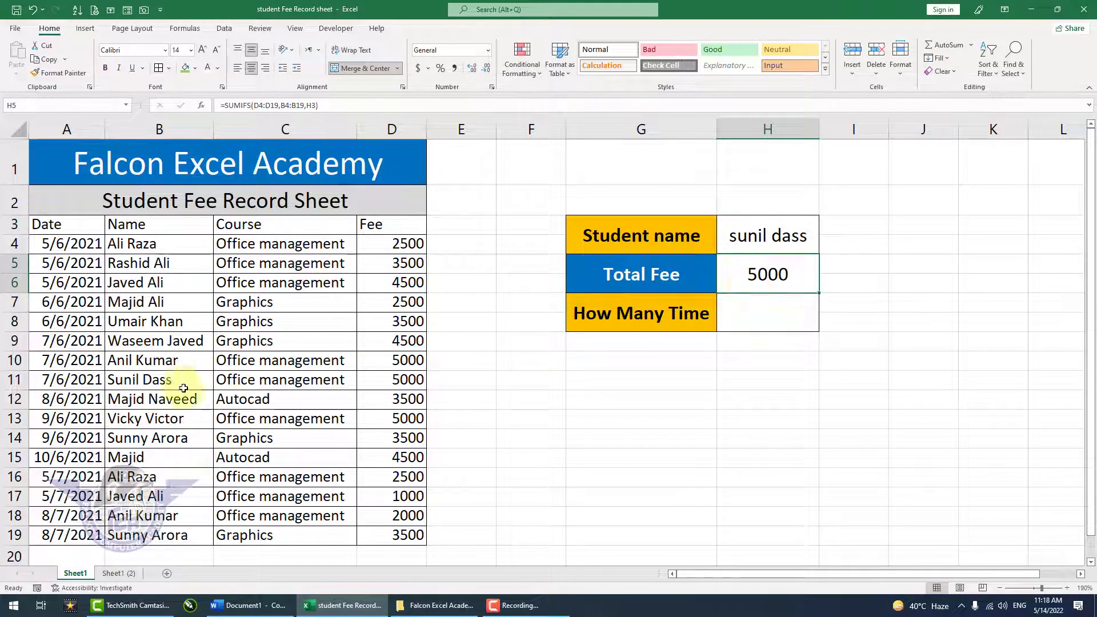
pyautogui.moveTo(172, 379); pyautogui.dragTo(403, 383)
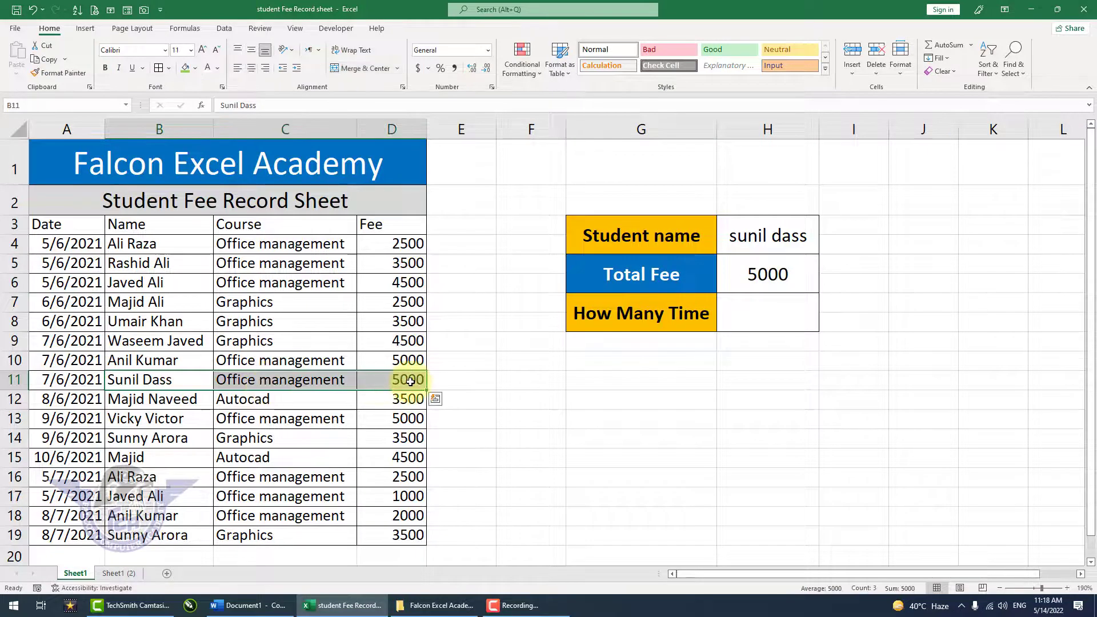
# In the How Many Time cell H7, enter a COUNTIF formula with the names B4:B19 as range and H3 as criterion.
pyautogui.click(767, 305)
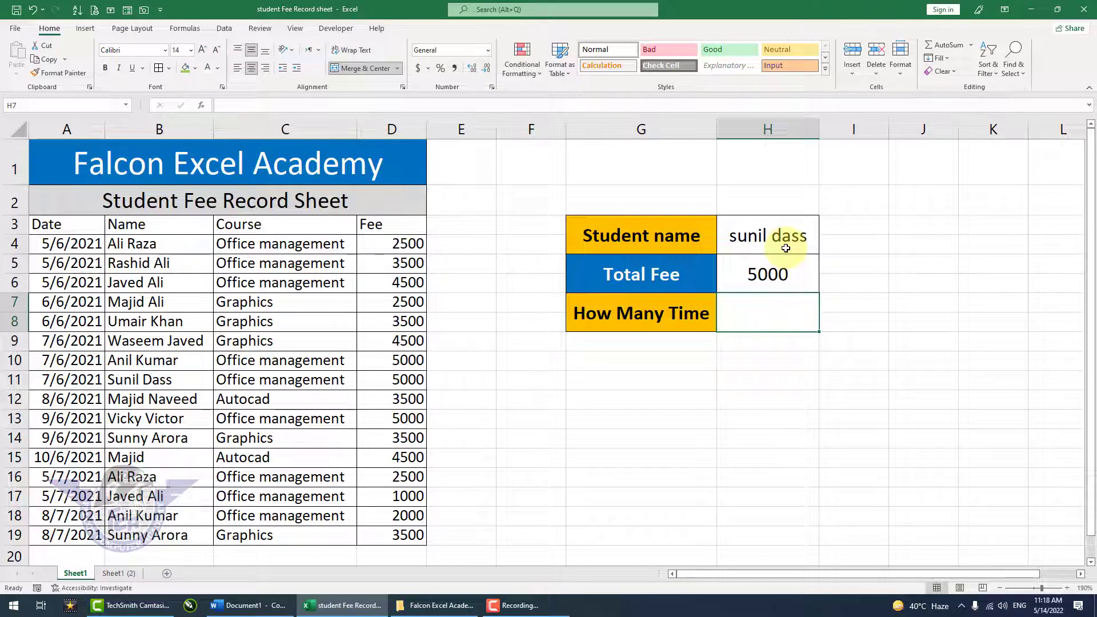
pyautogui.write('=cou')
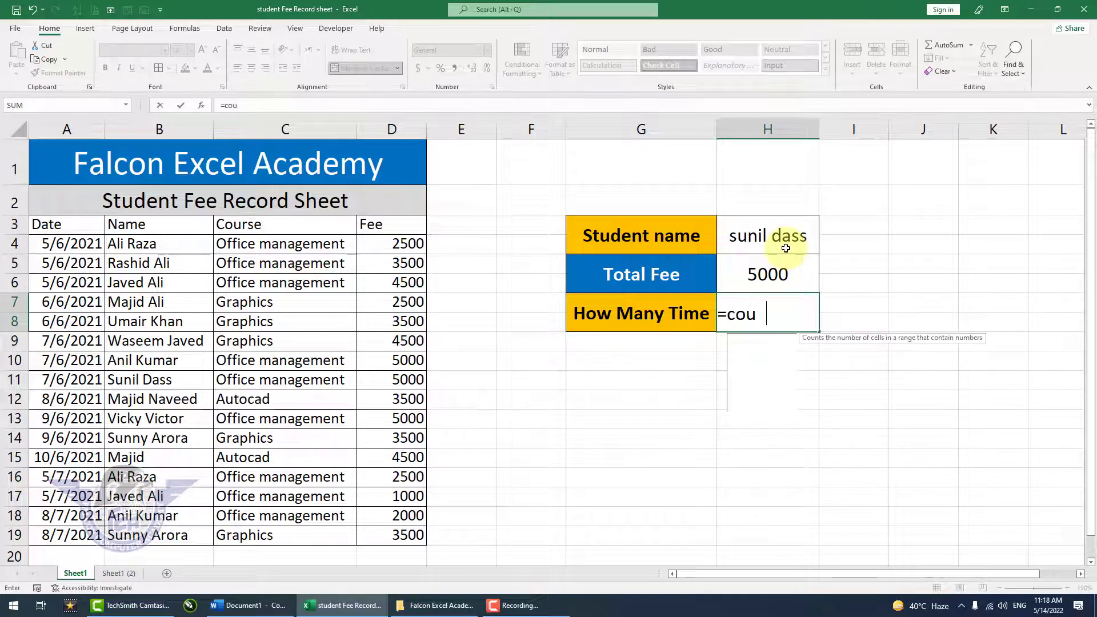
pyautogui.write('ntif(')
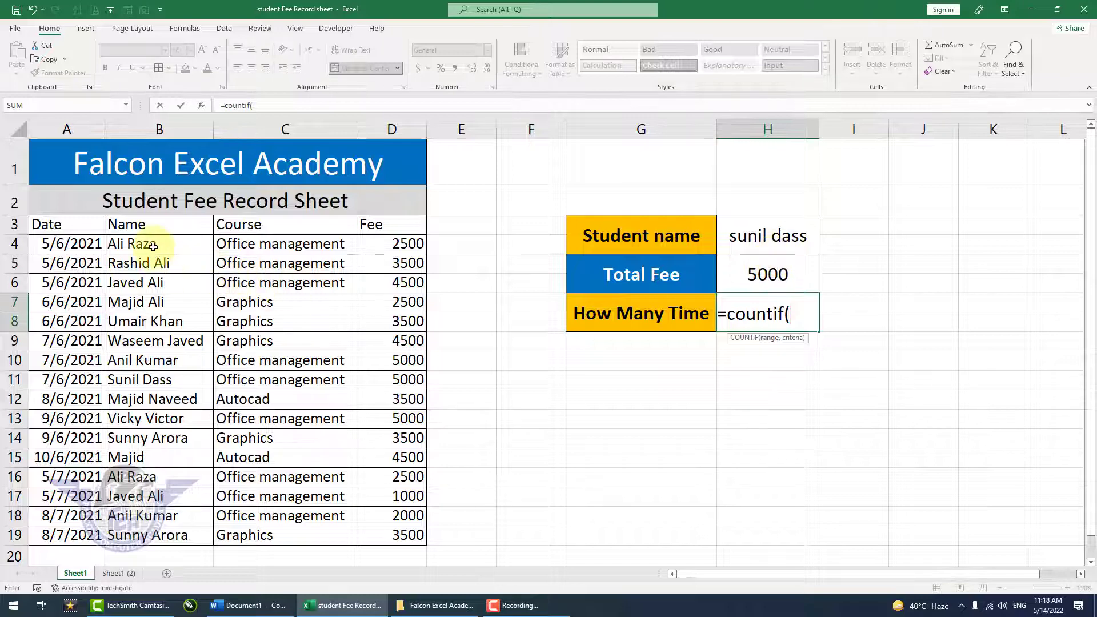
pyautogui.moveTo(152, 244); pyautogui.dragTo(140, 533)
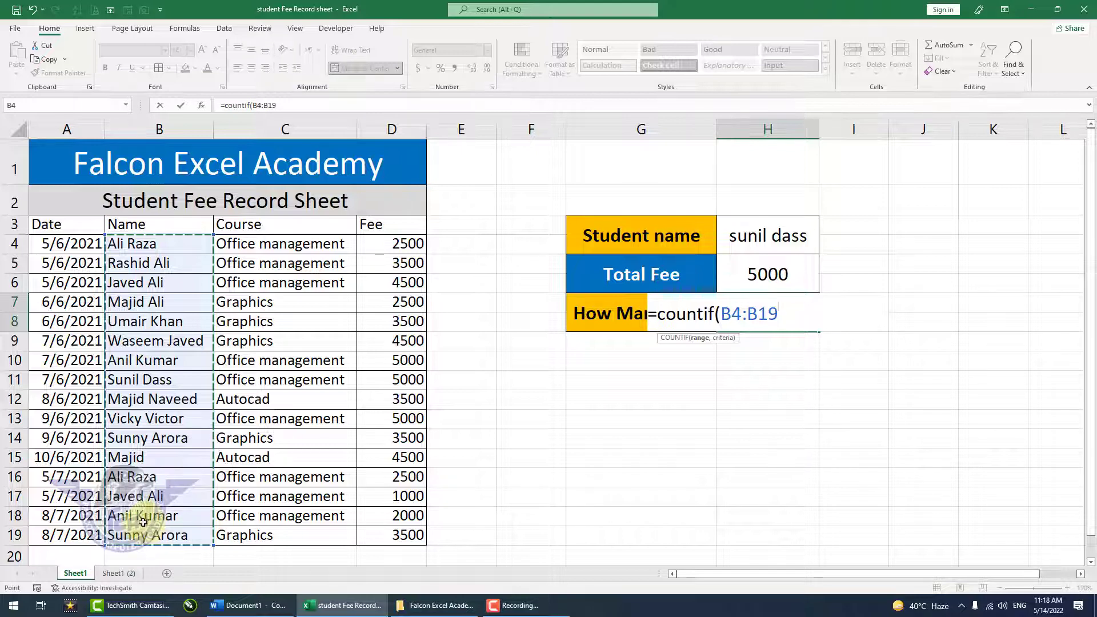
pyautogui.write(',')
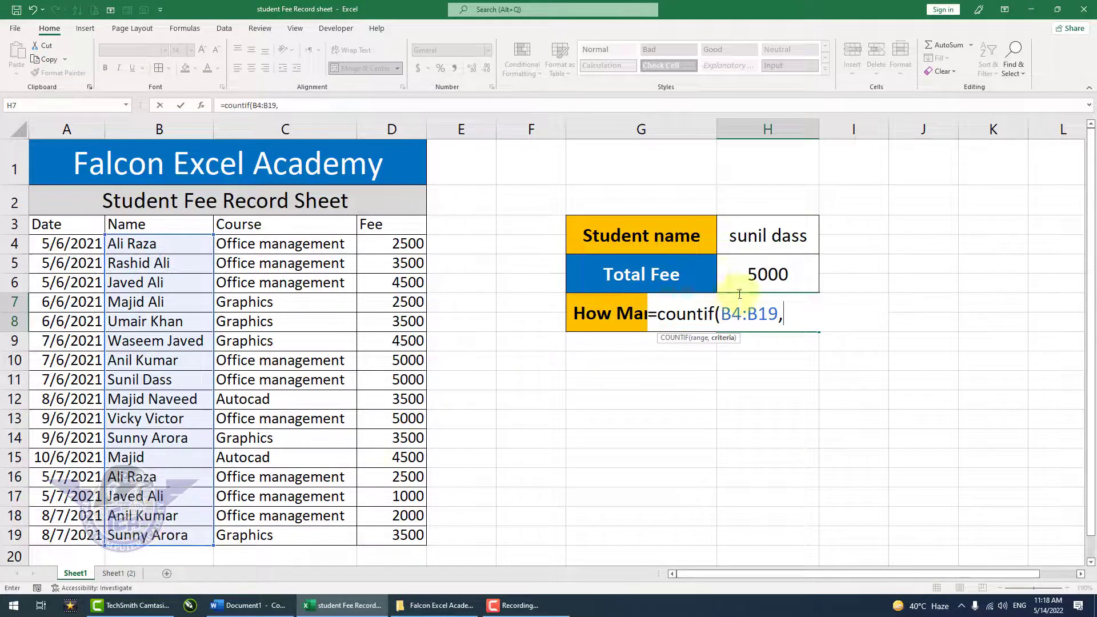
pyautogui.click(776, 237)
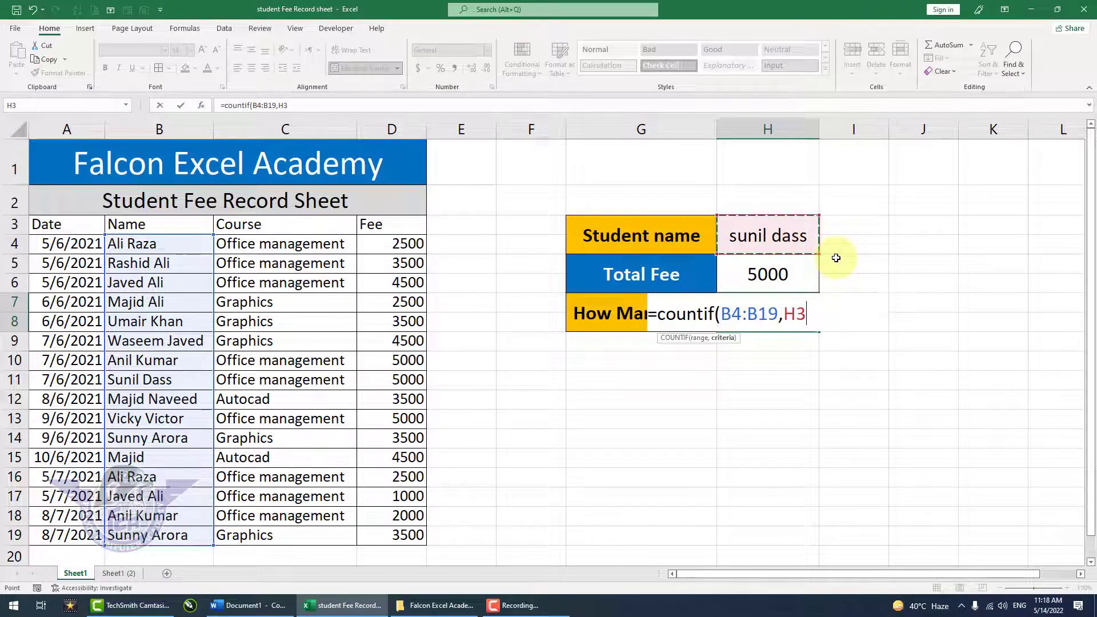
pyautogui.write(')')
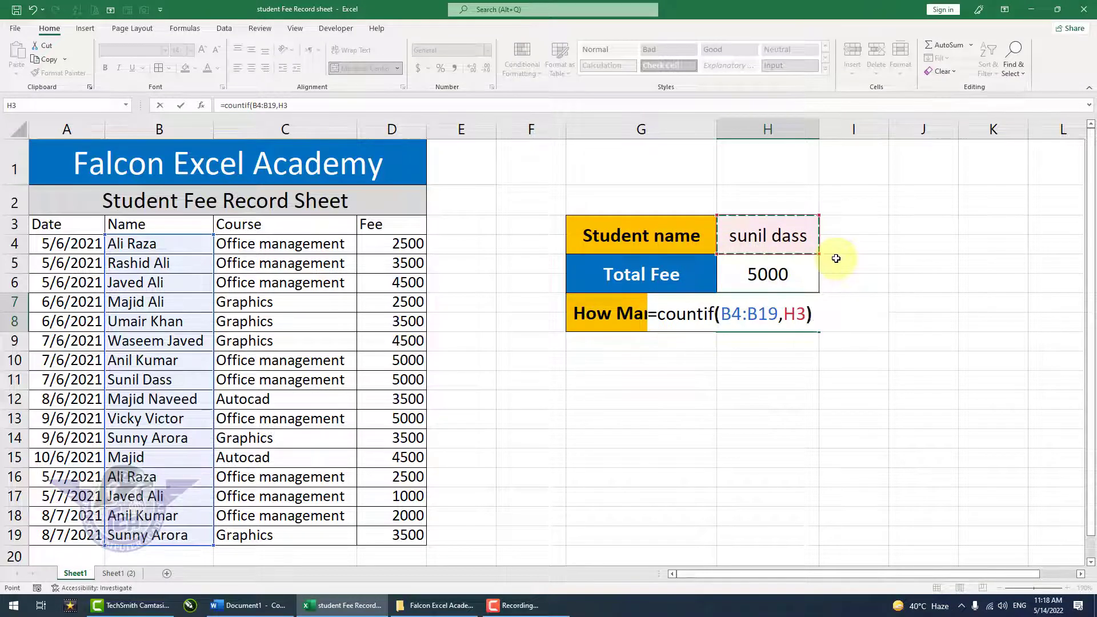
pyautogui.press('Return')
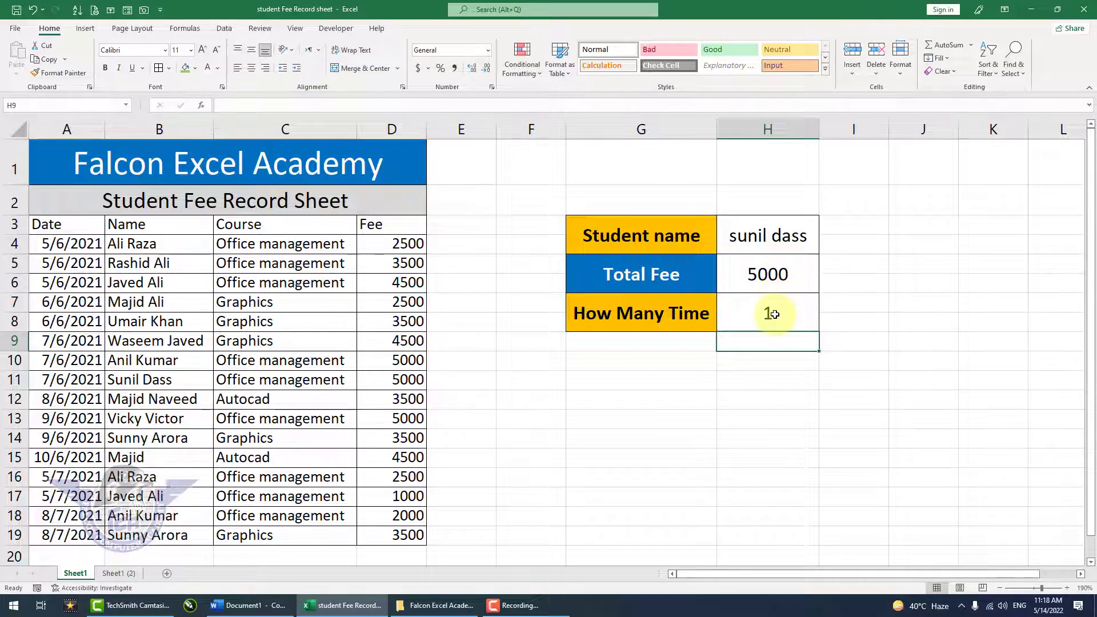
pyautogui.click(774, 313)
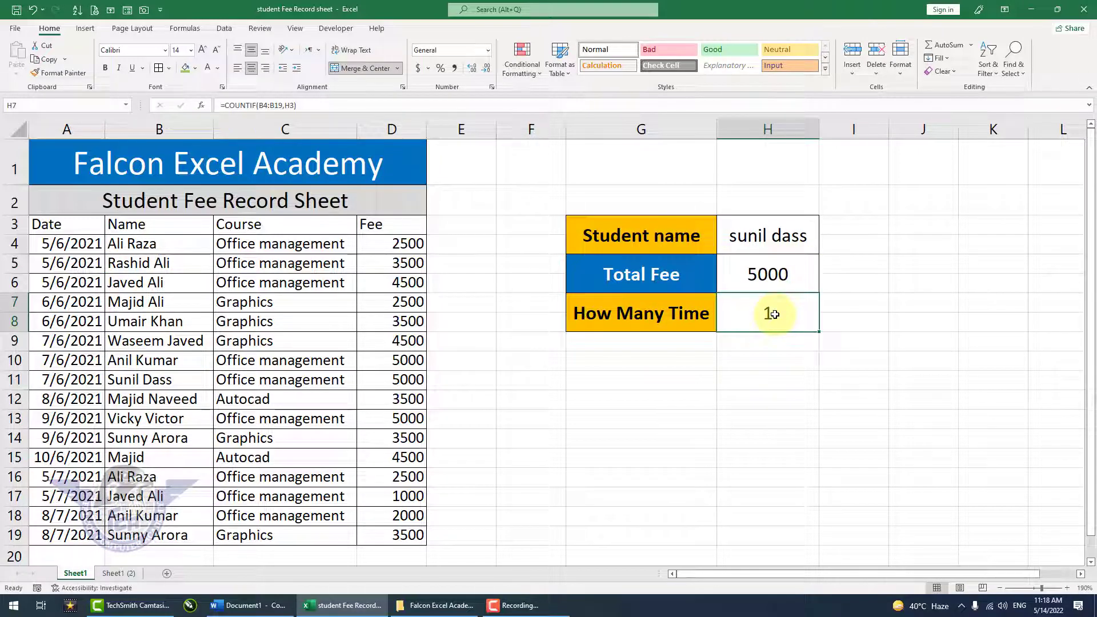
# Change the Student name to the full name of the student in row 4 and check the results against records 4 and 16.
pyautogui.click(748, 238)
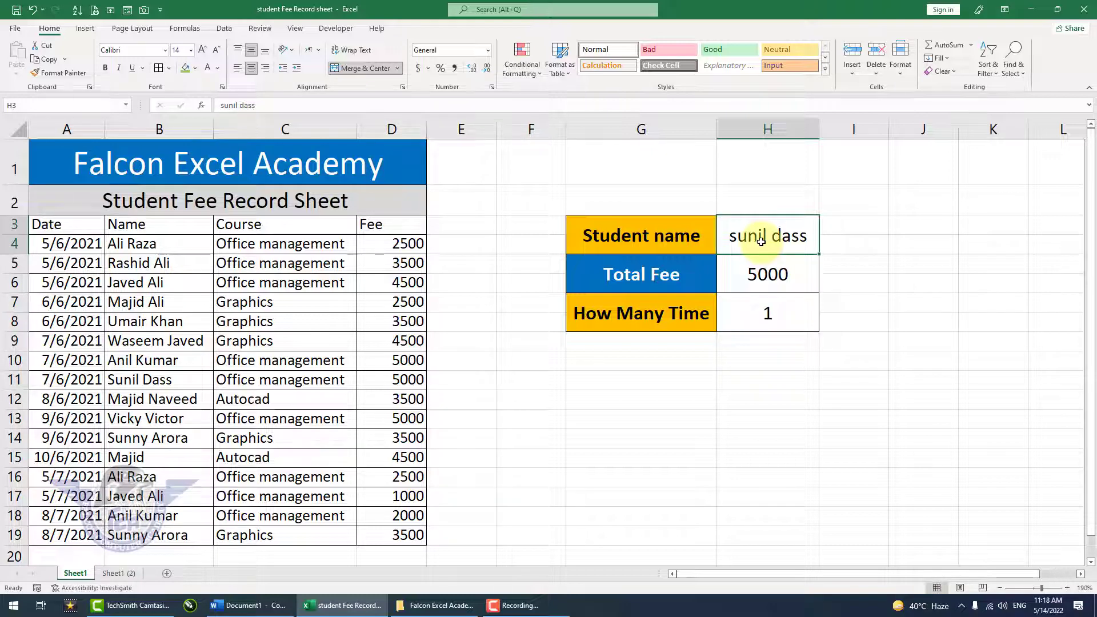
pyautogui.write('ali raza')
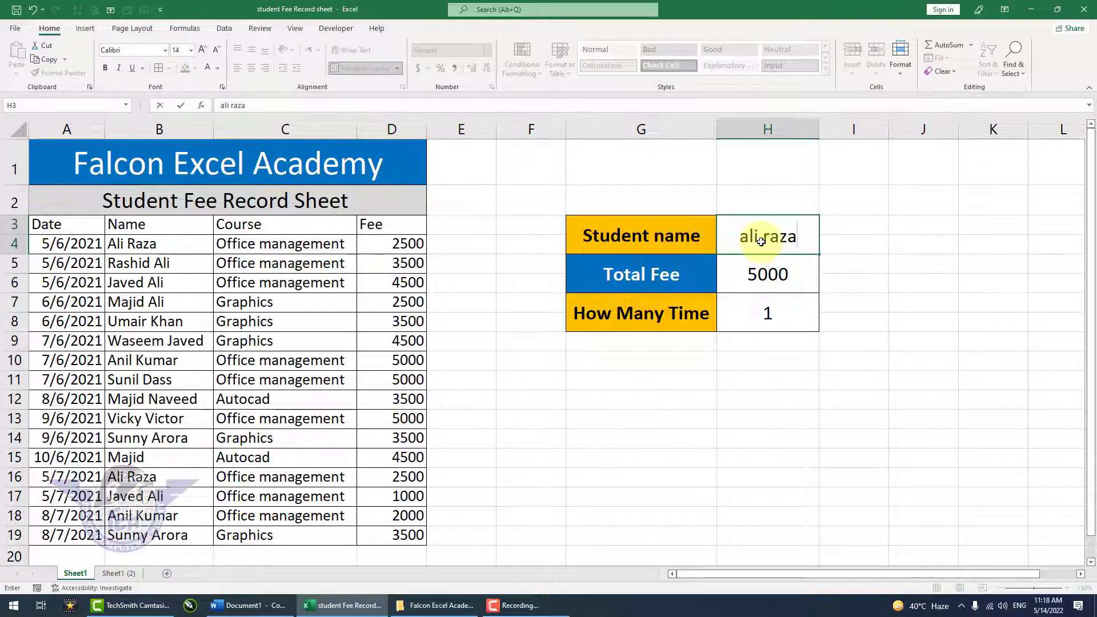
pyautogui.press('Return')
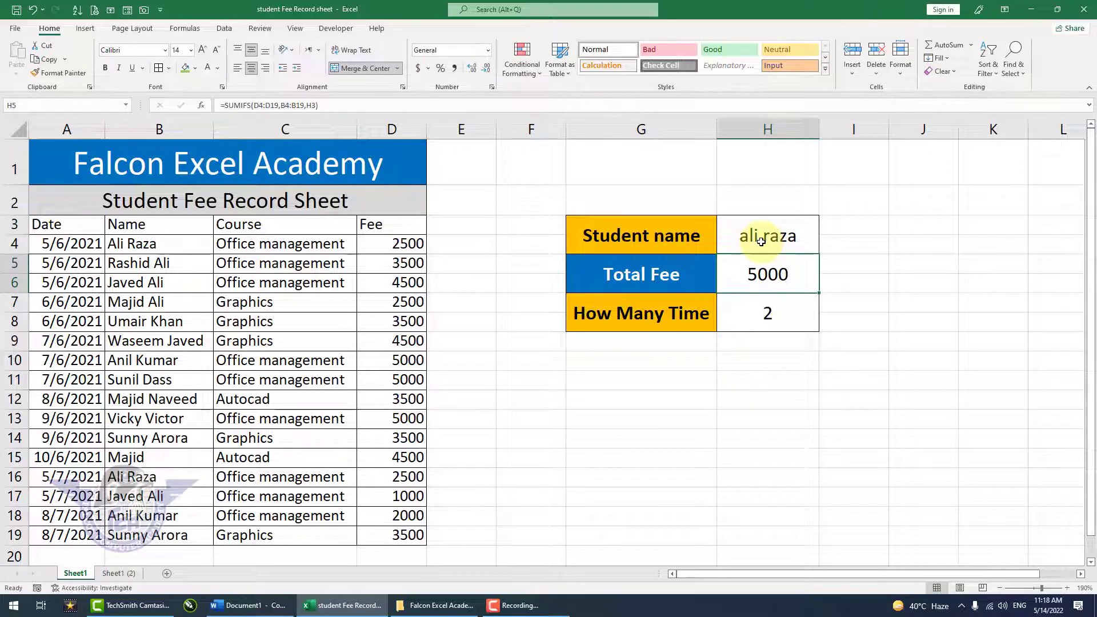
pyautogui.click(777, 319)
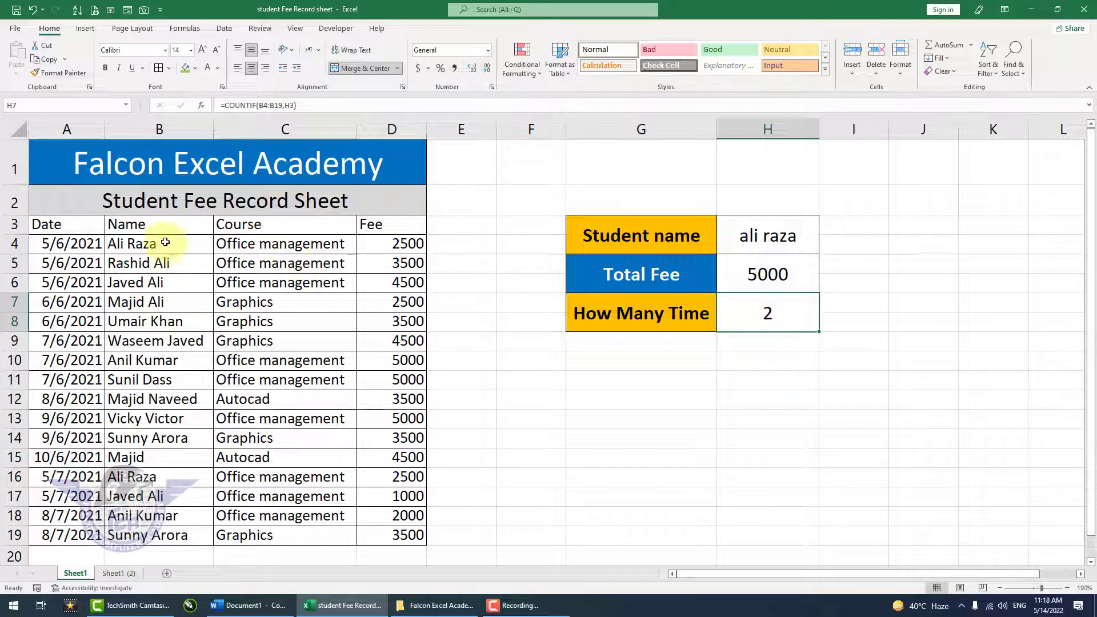
pyautogui.moveTo(164, 242); pyautogui.dragTo(380, 240)
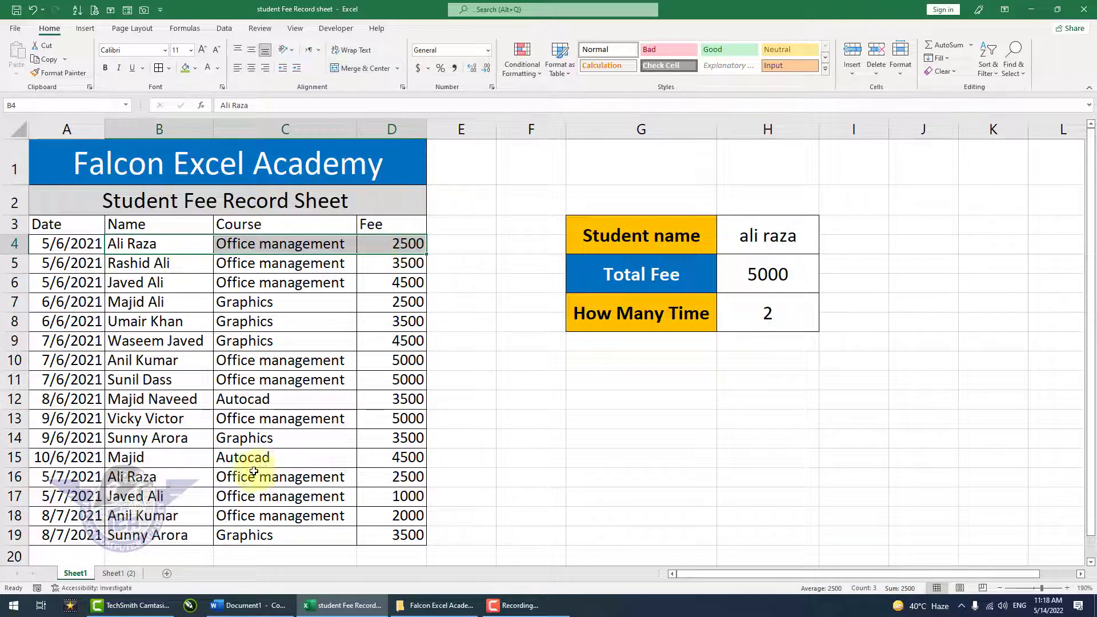
pyautogui.moveTo(179, 477); pyautogui.dragTo(388, 478)
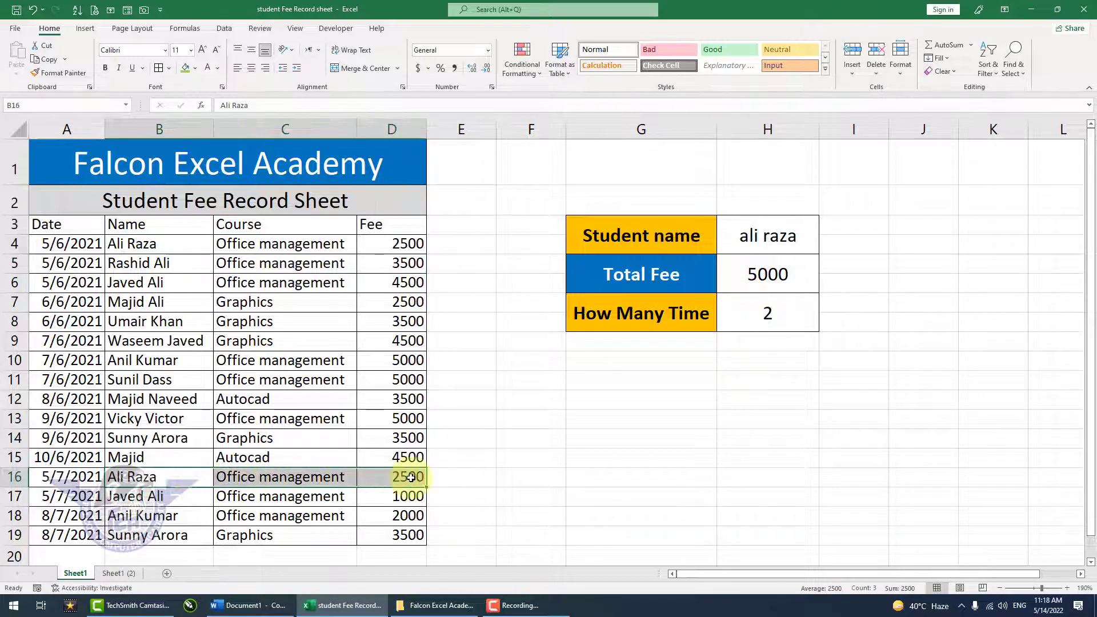
# Set the Student name to the full name of the student in row 14 and compare the results with rows 19 and 14.
pyautogui.click(768, 235)
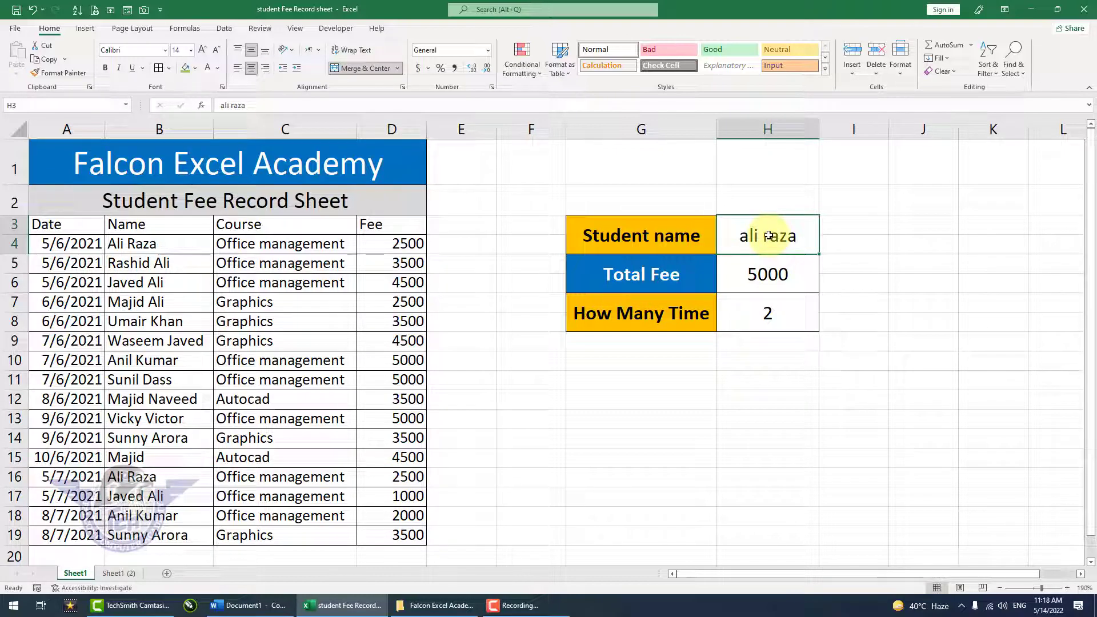
pyautogui.write('sunny arora')
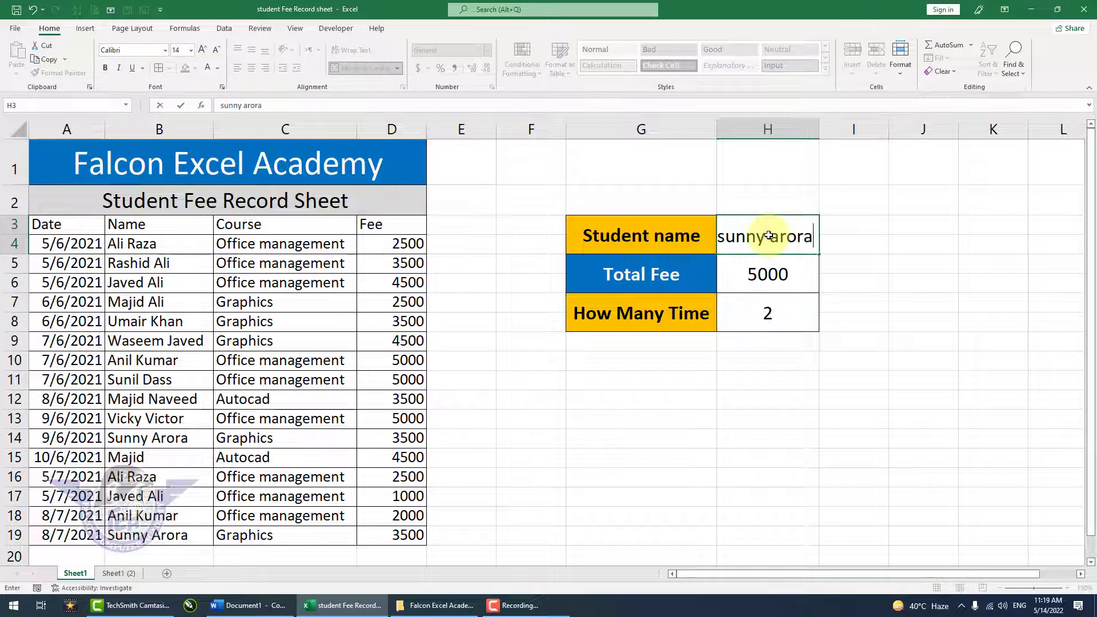
pyautogui.press('Return')
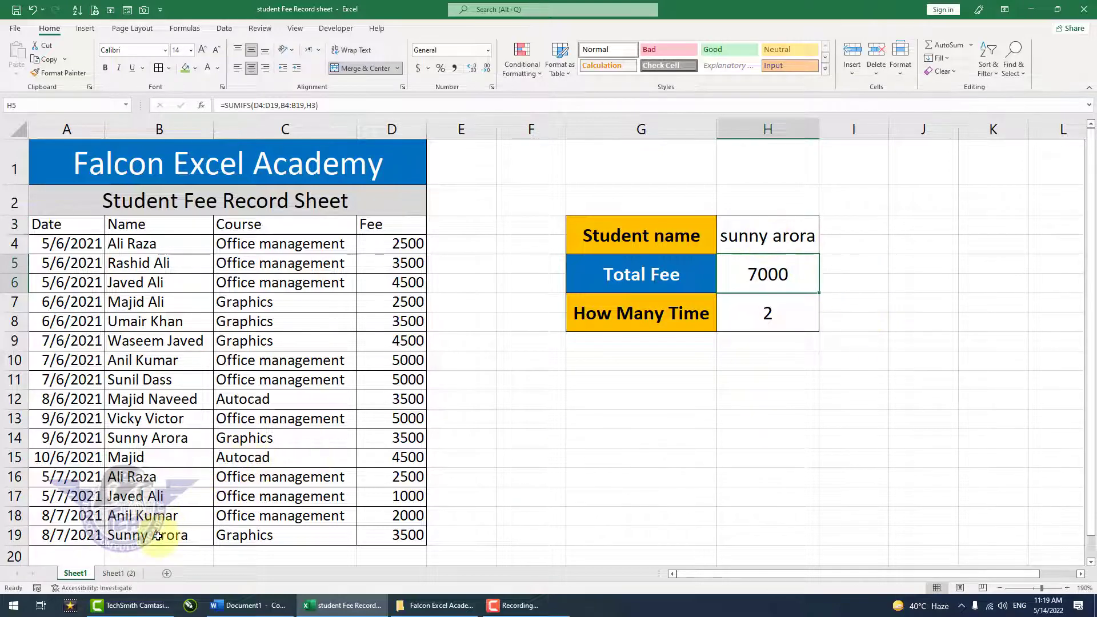
pyautogui.moveTo(149, 535); pyautogui.dragTo(396, 540)
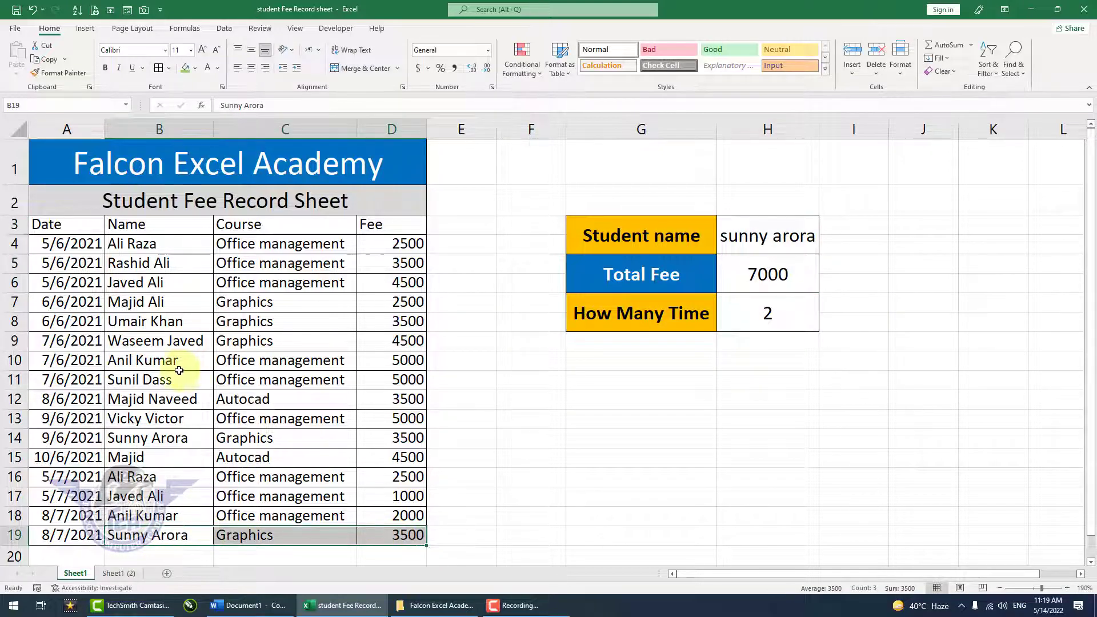
pyautogui.click(141, 379)
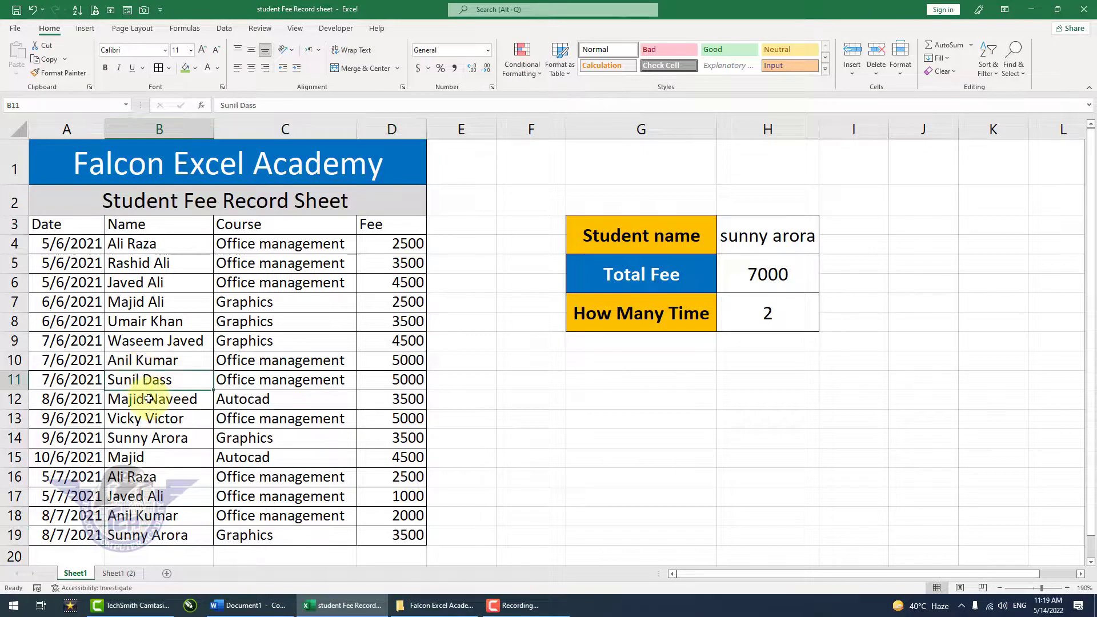
pyautogui.moveTo(153, 436); pyautogui.dragTo(410, 437)
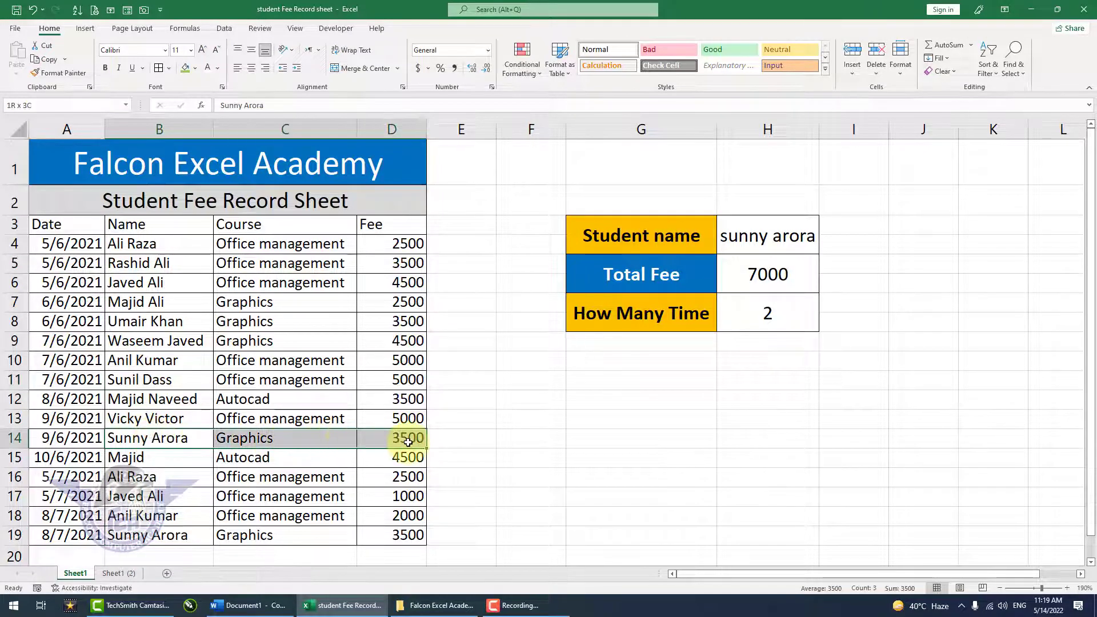
pyautogui.click(701, 346)
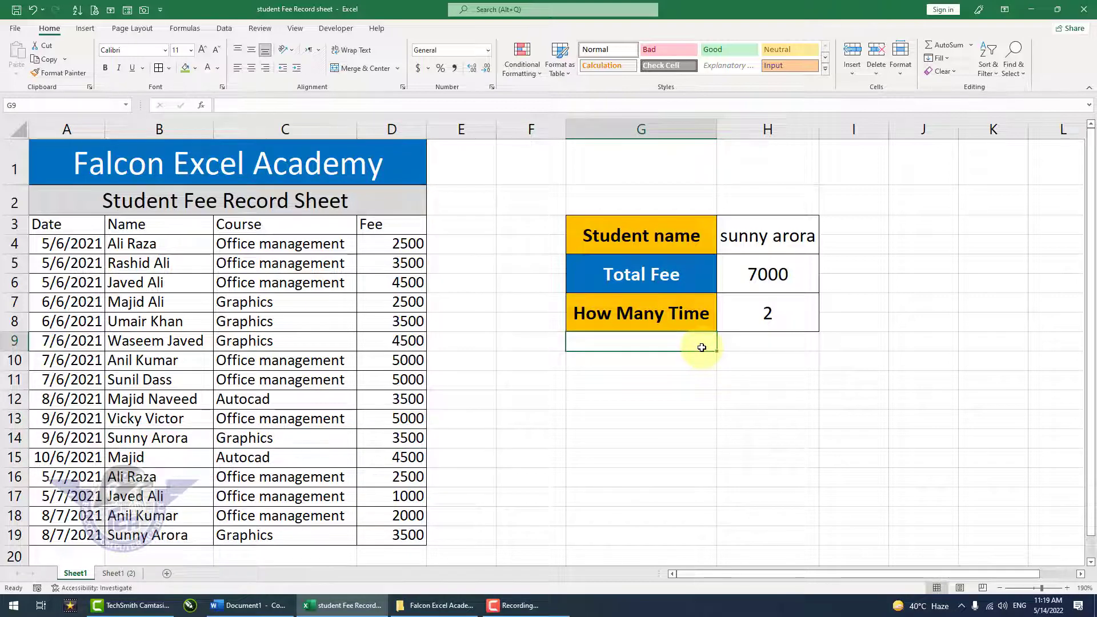